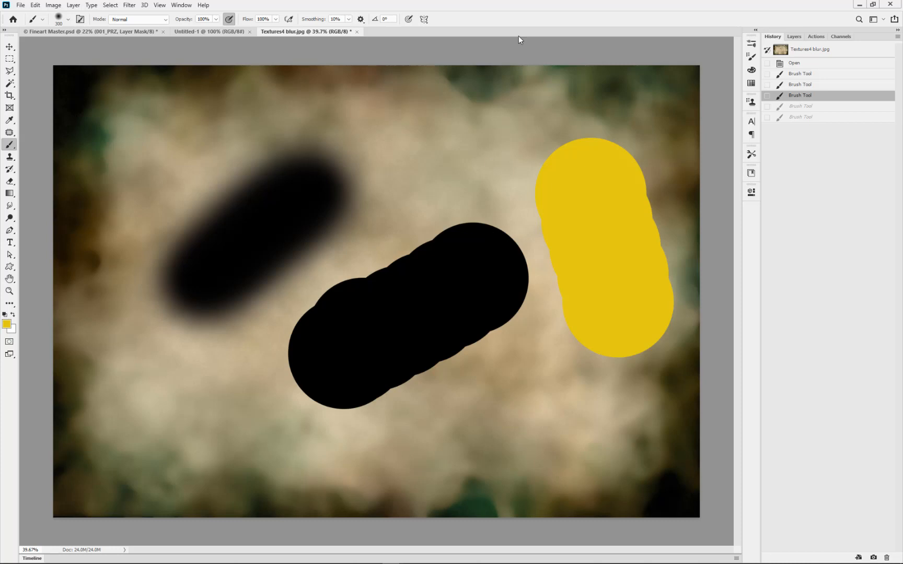
Revert the texture image to its saved version, set the foreground color to magenta (d216e3), and return to the Brush tool
key("F12")
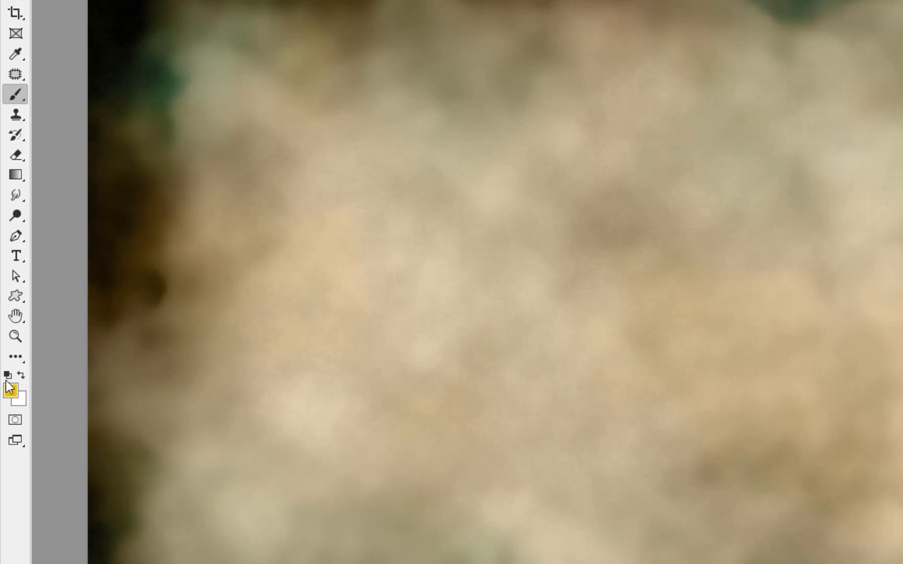
key("i")
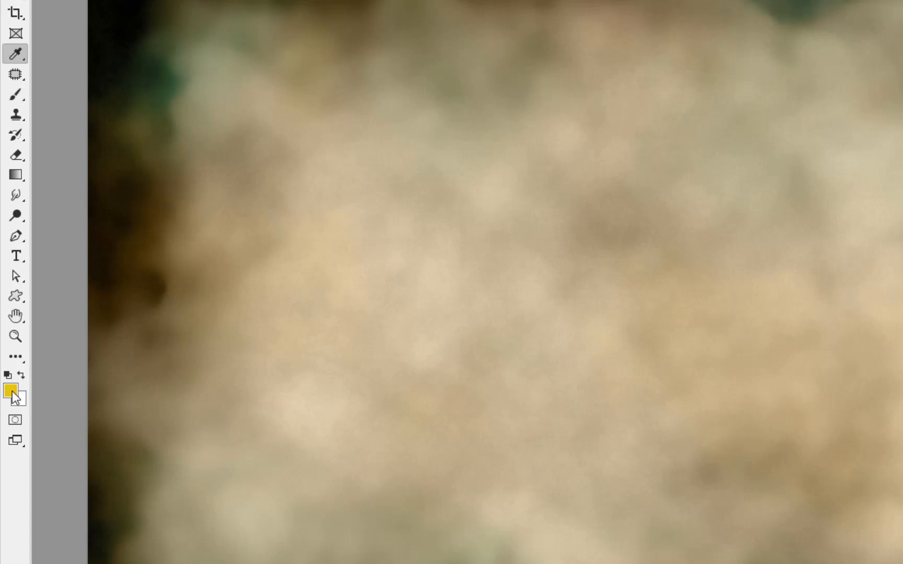
left_click(11, 391)
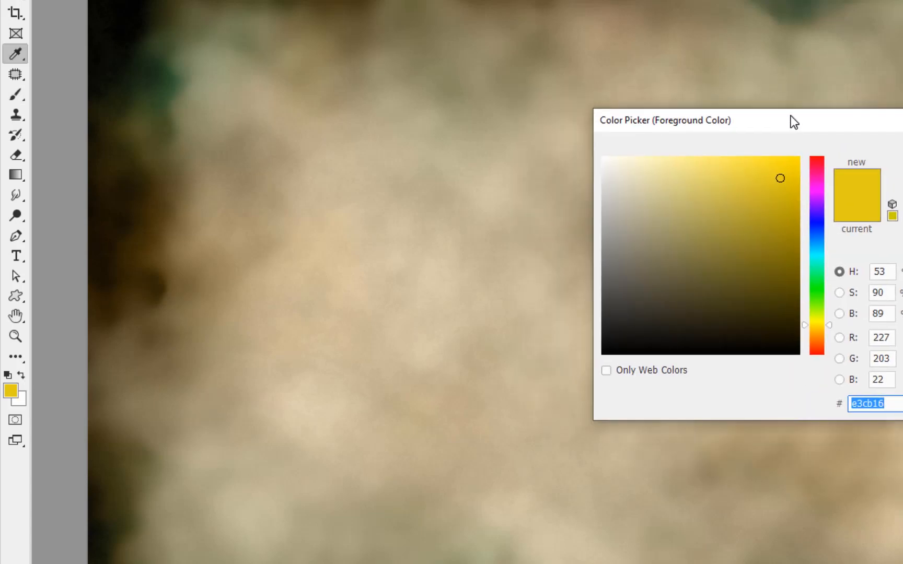
left_click(818, 193)
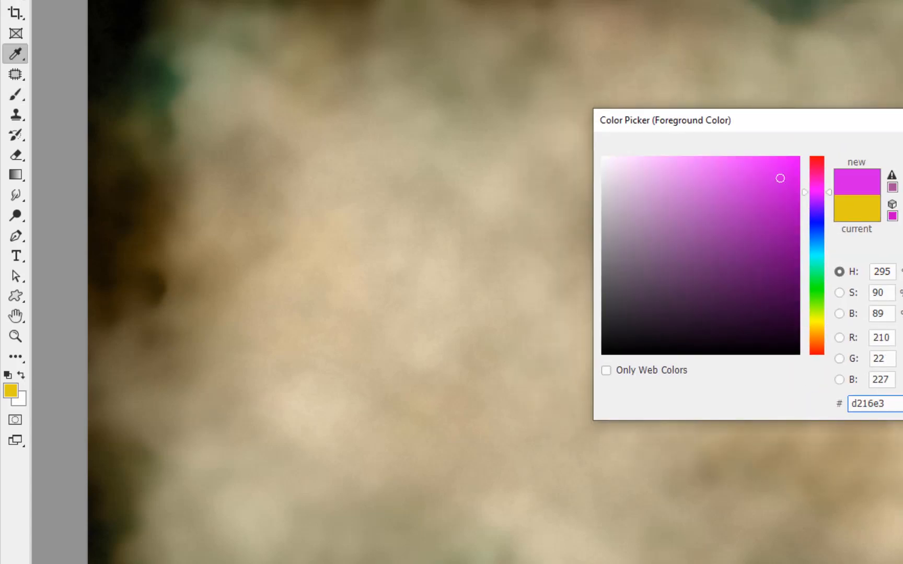
key("Return")
key("b")
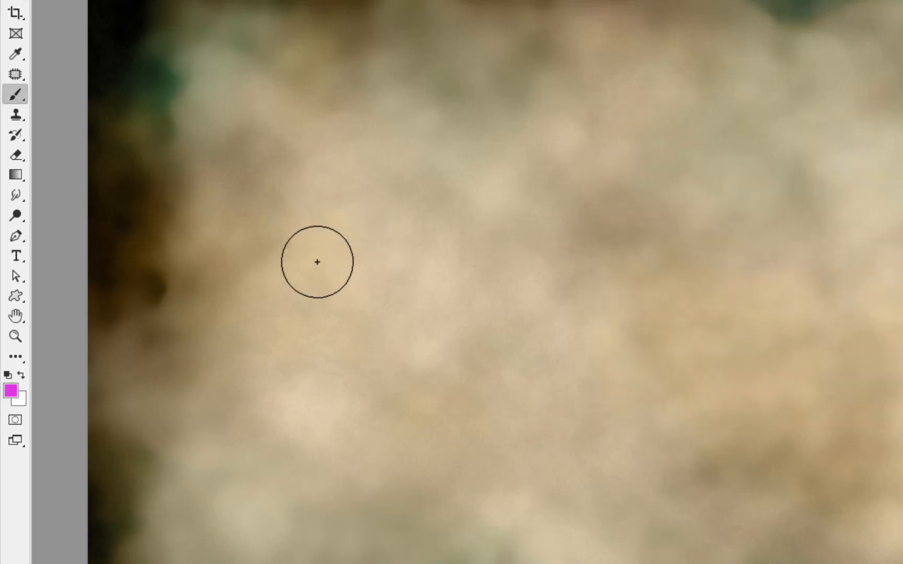
Paint a zigzag magenta stroke across the image with the soft 300 px brush, then undo it
mouse_move(318, 261)
left_mouse_down()
mouse_move(801, 221)
mouse_move(748, 309)
mouse_move(890, 441)
left_mouse_up()
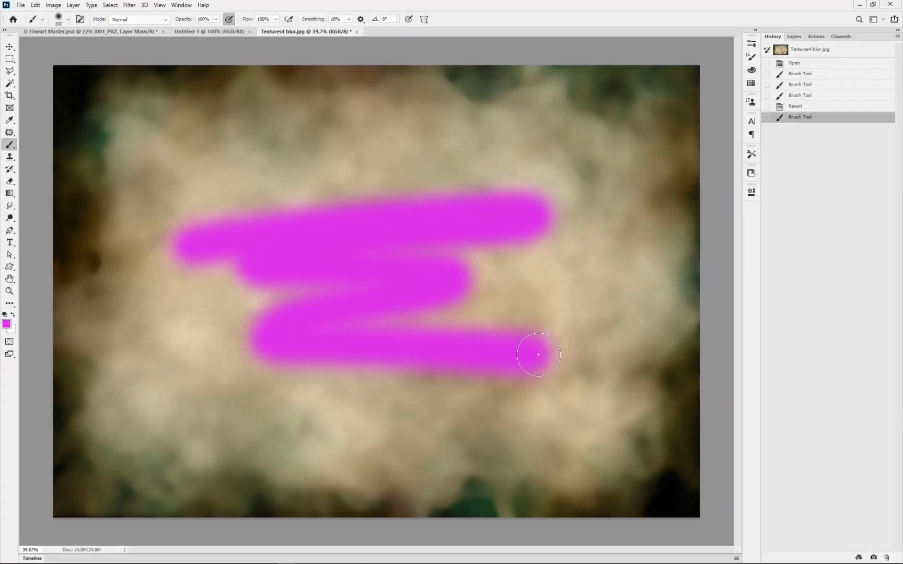
key("ctrl+z")
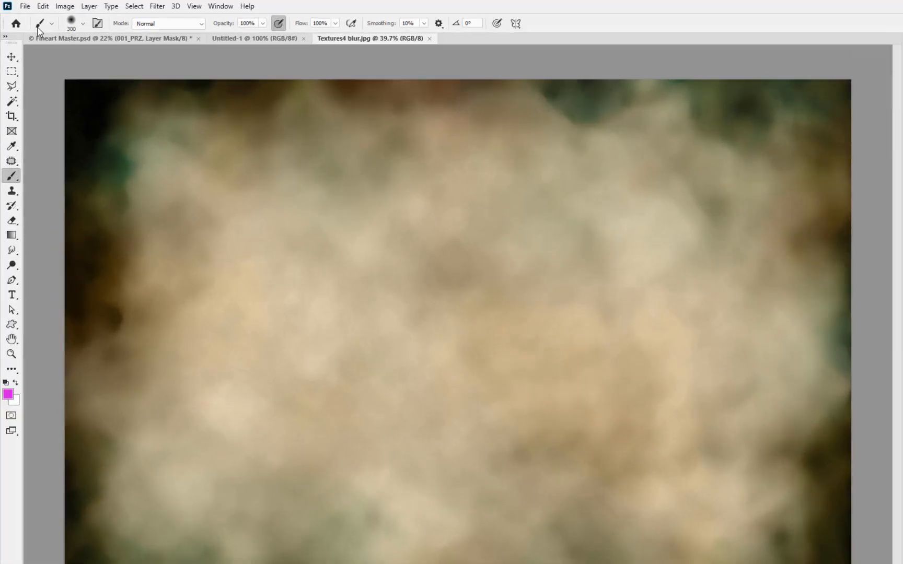
Look through the Brush tool's presets, the brush size, hardness and tip choices, and the blending mode options
left_click(51, 24)
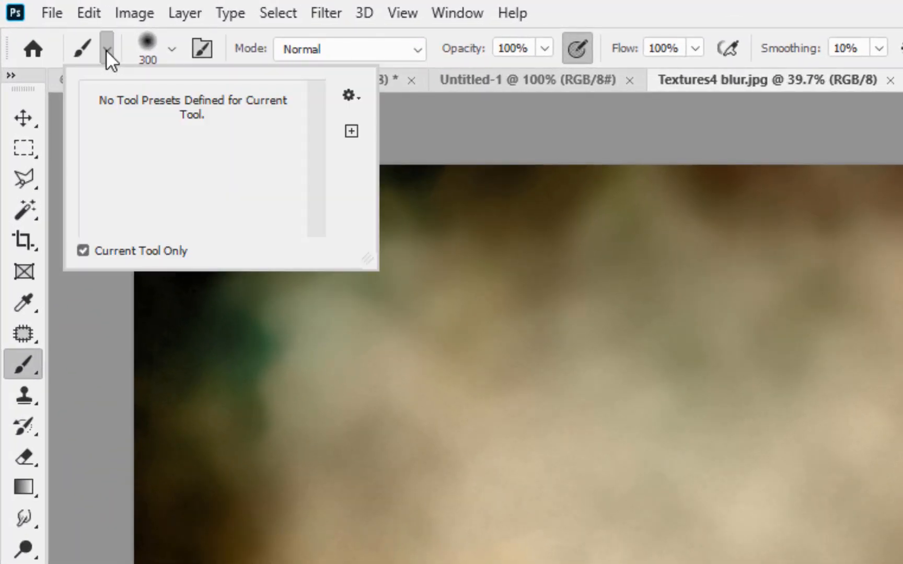
left_click(81, 47)
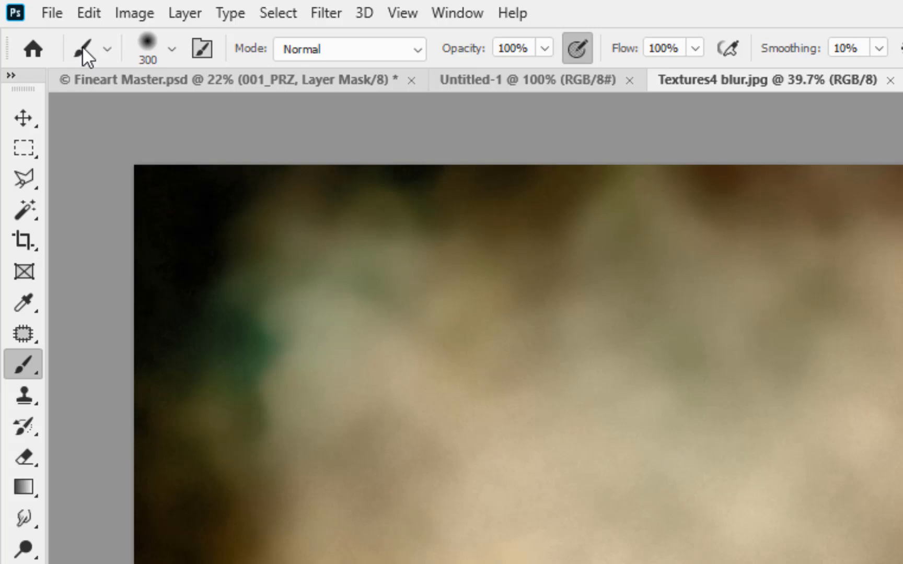
left_click(172, 50)
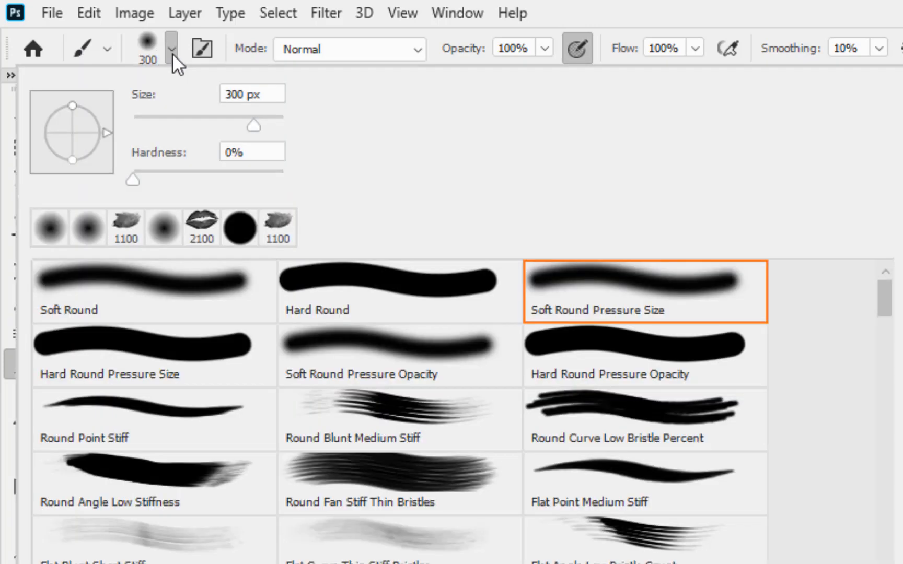
left_click(172, 51)
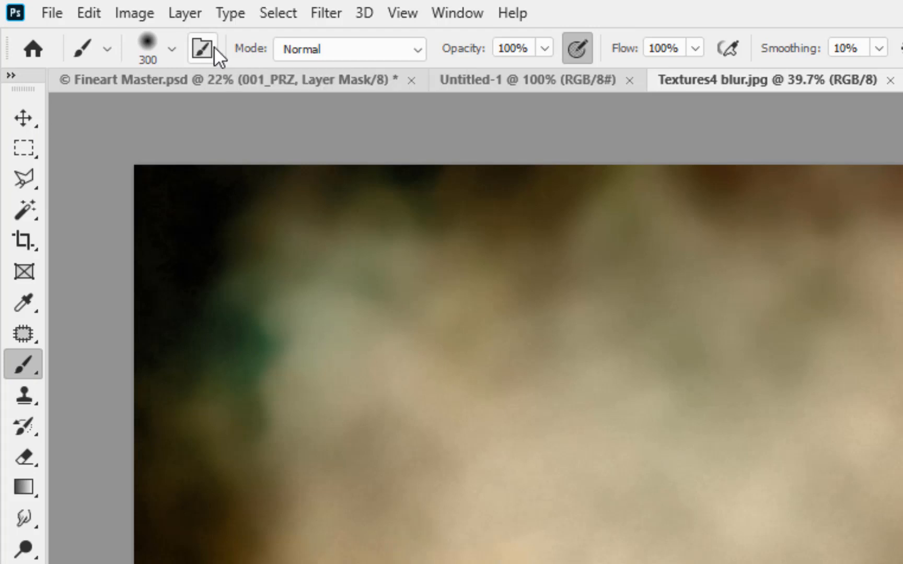
left_click(333, 47)
left_click(332, 47)
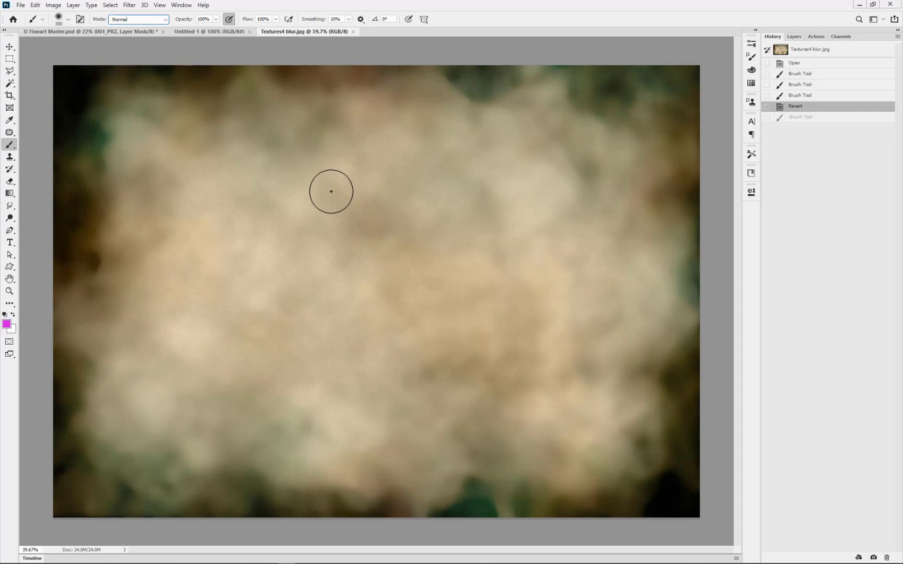
Examine the on-canvas brush preset picker, the full brush list and the detailed brush tip settings
right_click(331, 191)
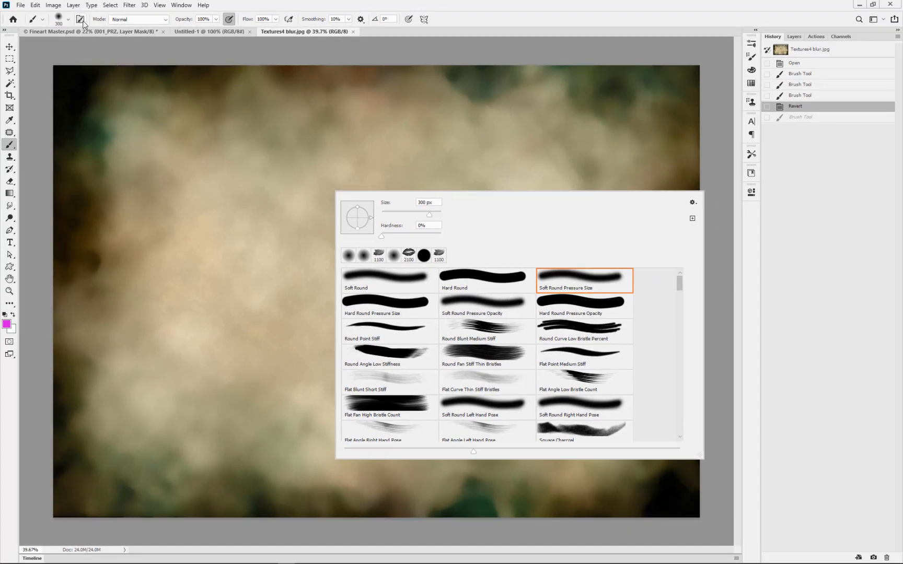
left_click(80, 19)
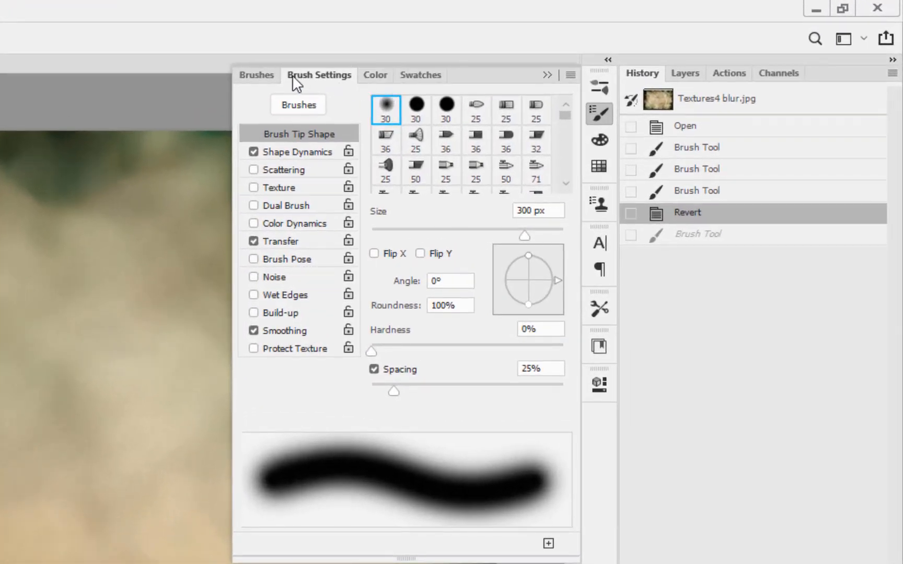
left_click(269, 75)
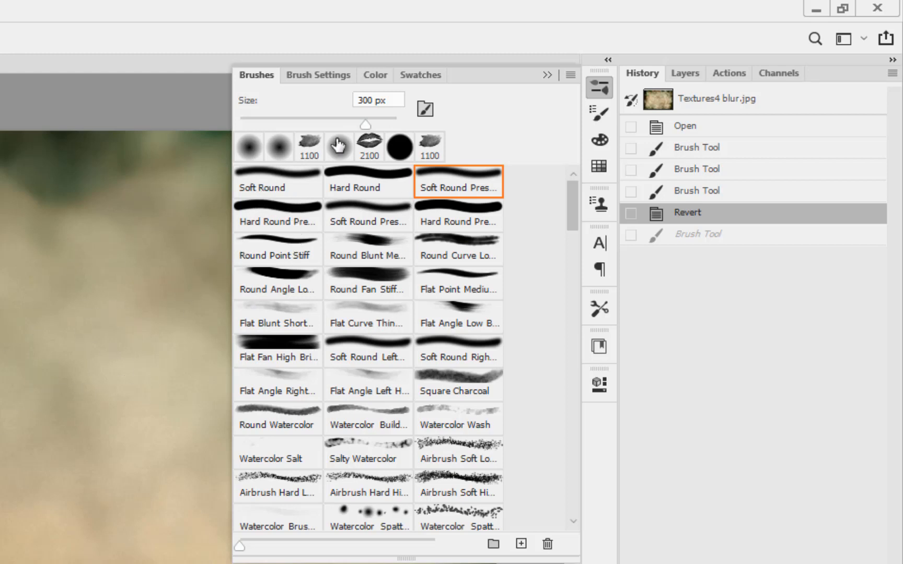
left_click(331, 82)
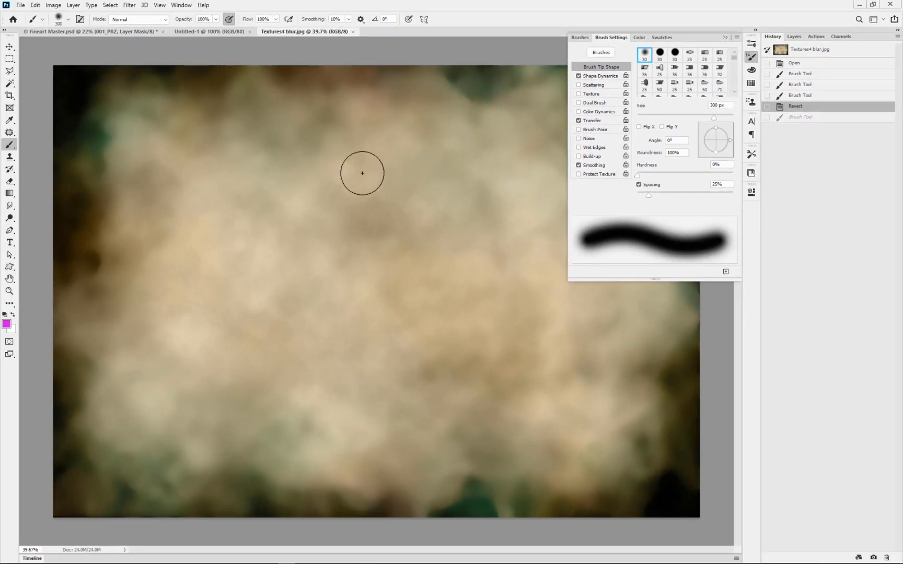
left_click(81, 20)
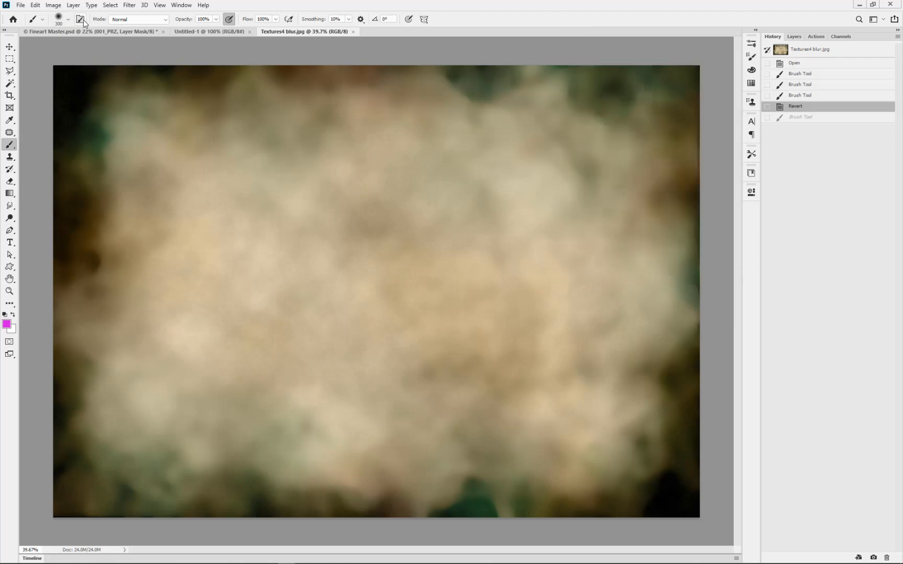
left_click(82, 20)
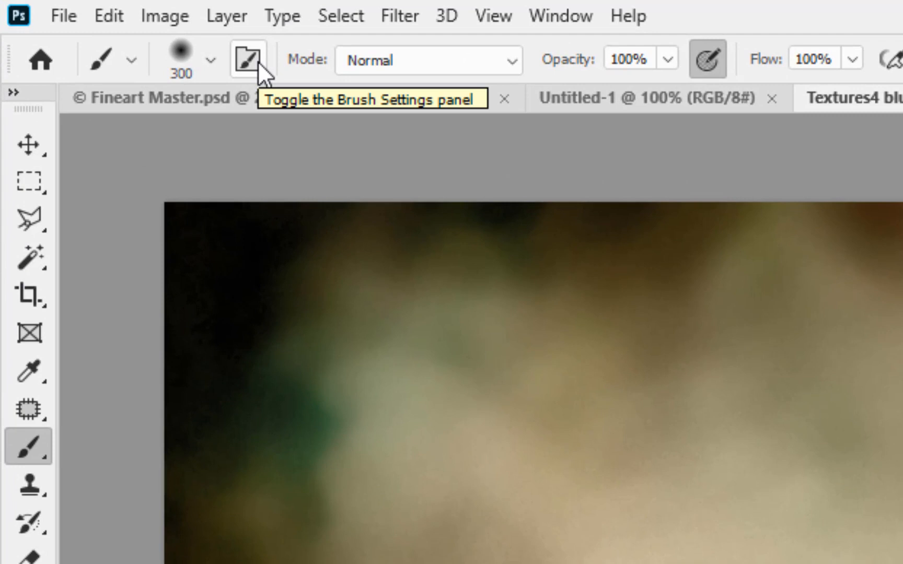
Choose the Hard Round brush preset at 300 px with 100% hardness
left_click(183, 55)
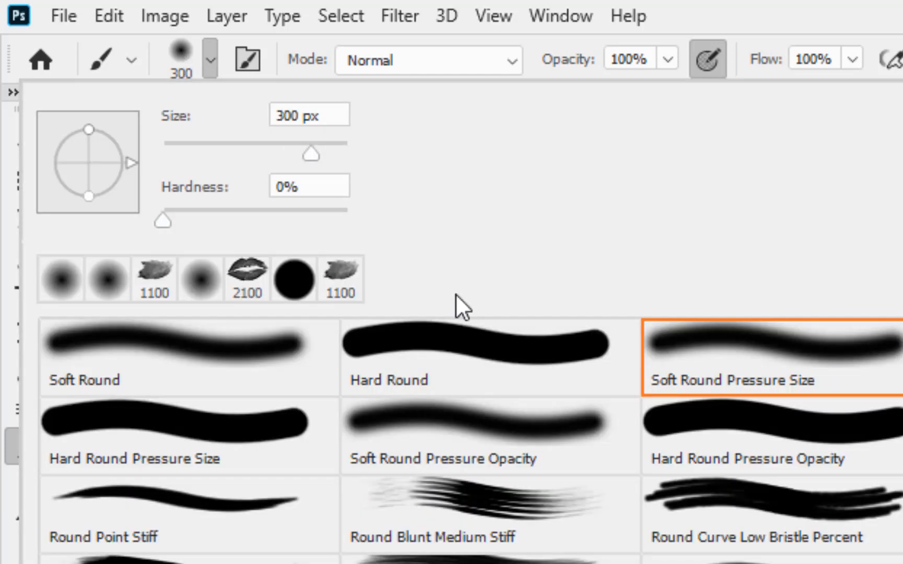
left_click(452, 328)
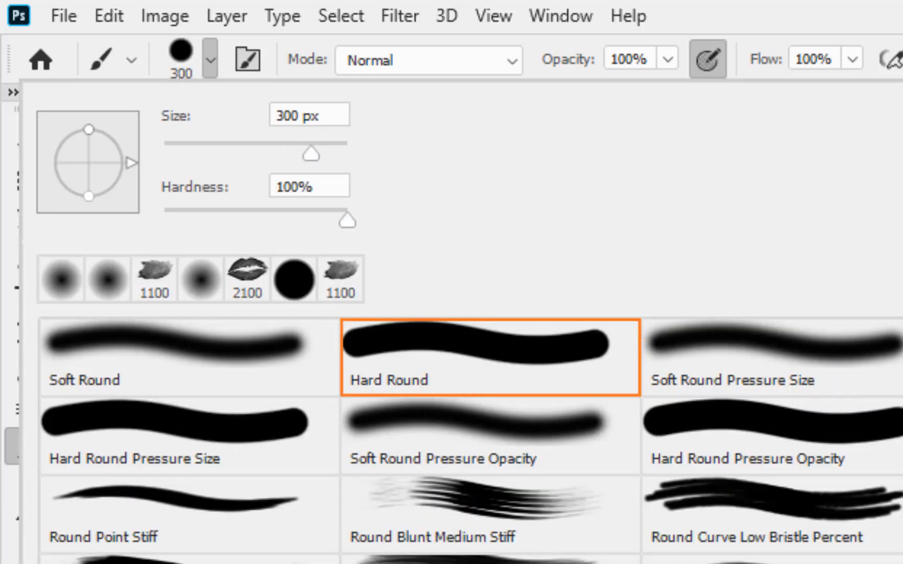
key("Return")
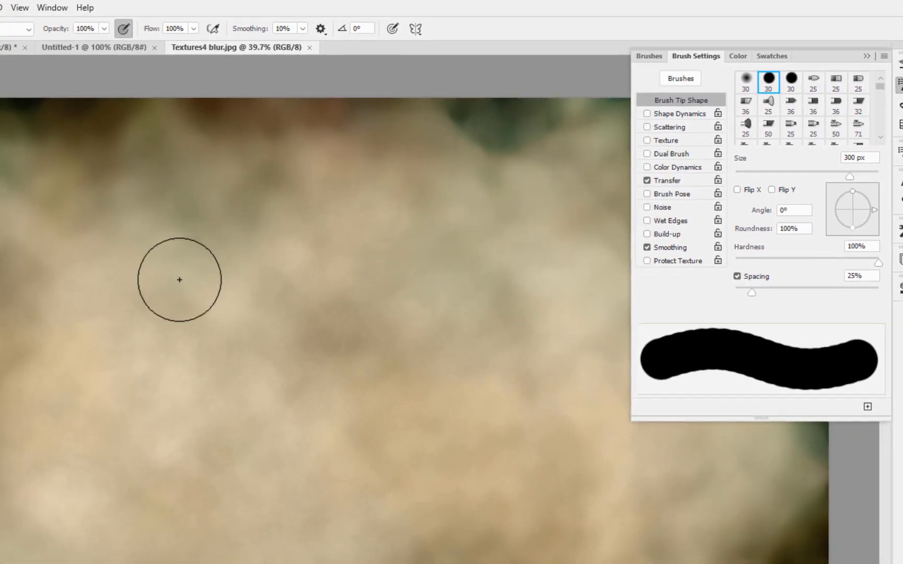
Reduce the Hard Round brush to 100 px, then set its size to 200 px
right_click(210, 278)
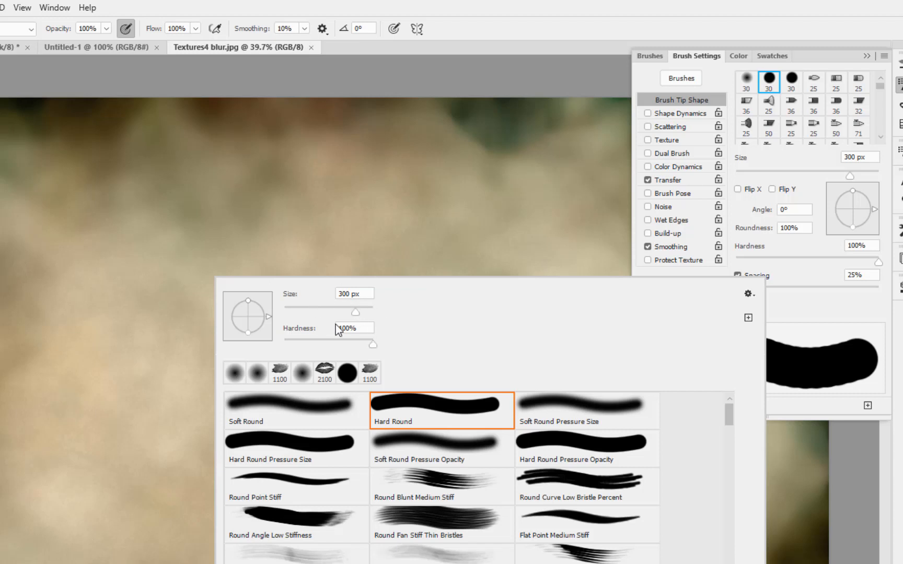
left_click_drag(356, 313, 328, 313)
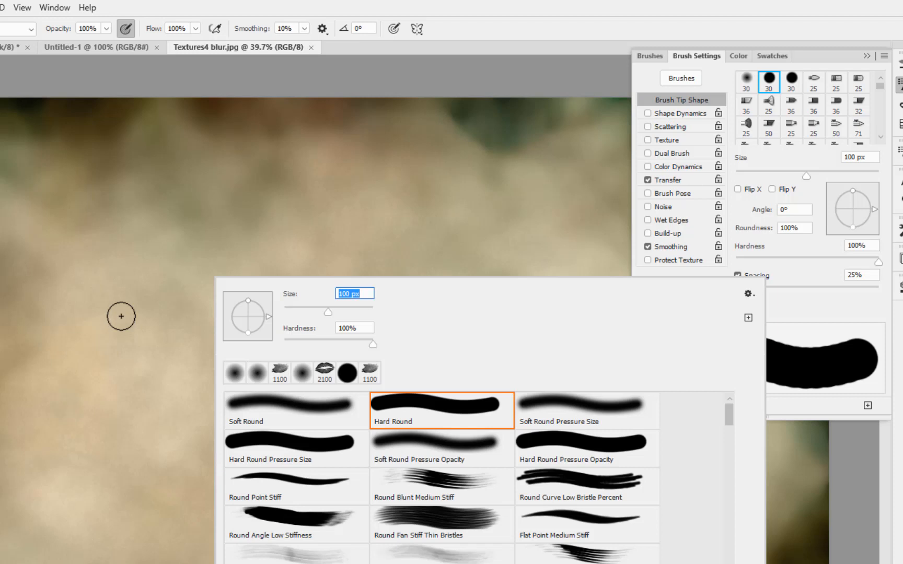
key("BackSpace")
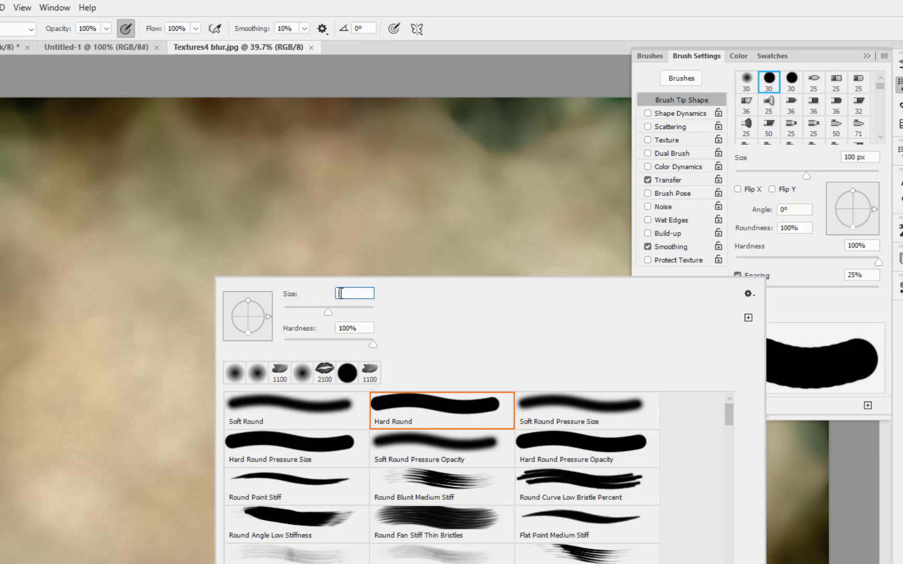
type("200")
key("Return")
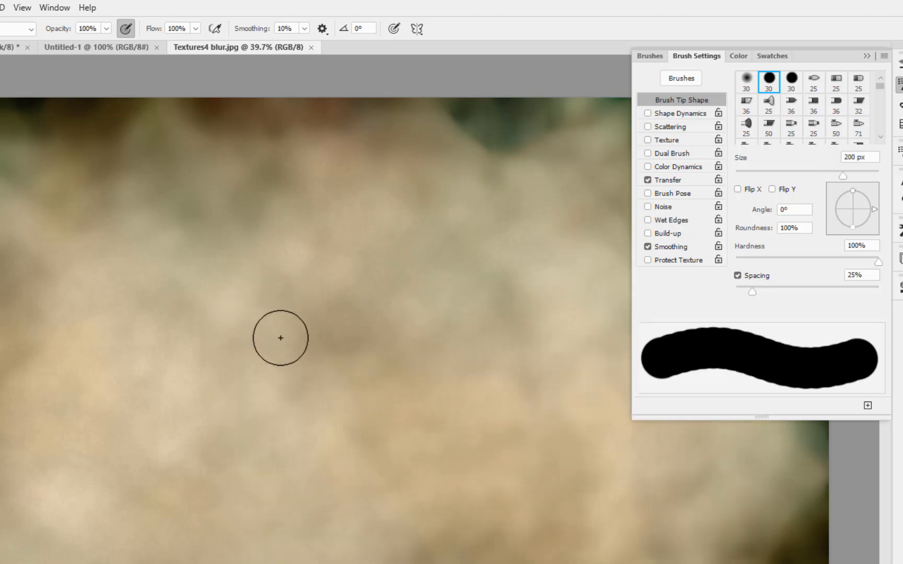
Set the brush size to 149 px and paint a hard-edged vertical magenta stroke down the image
right_click(280, 338)
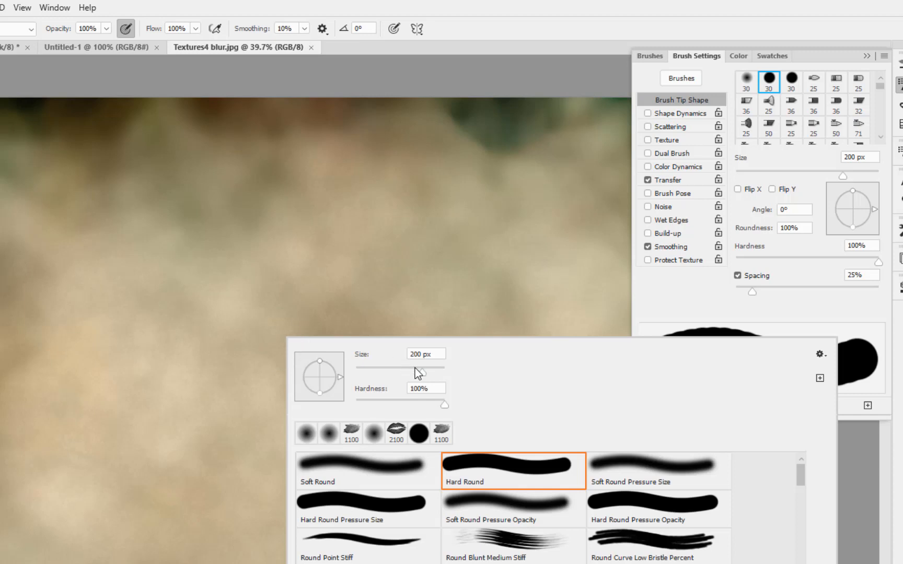
mouse_move(421, 371)
left_mouse_down()
mouse_move(431, 370)
mouse_move(393, 370)
mouse_move(411, 372)
left_mouse_up()
left_click(389, 79)
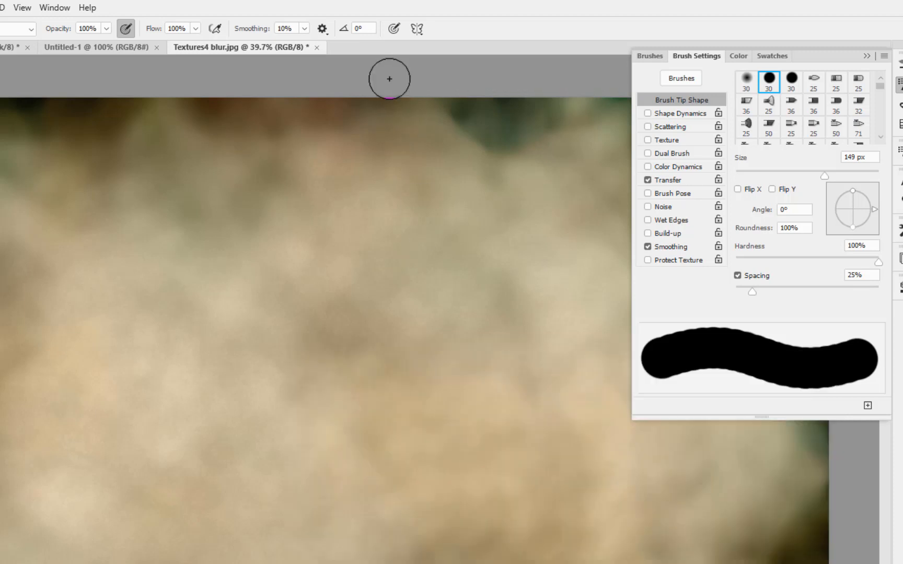
key("ctrl+z")
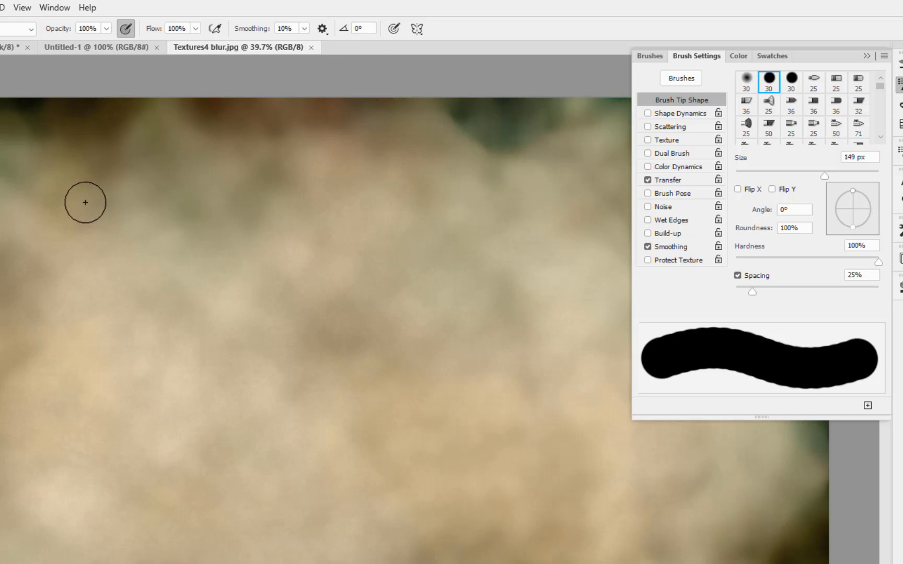
left_click(86, 202)
mouse_move(87, 202)
left_mouse_down()
mouse_move(110, 442)
mouse_move(104, 500)
left_mouse_up()
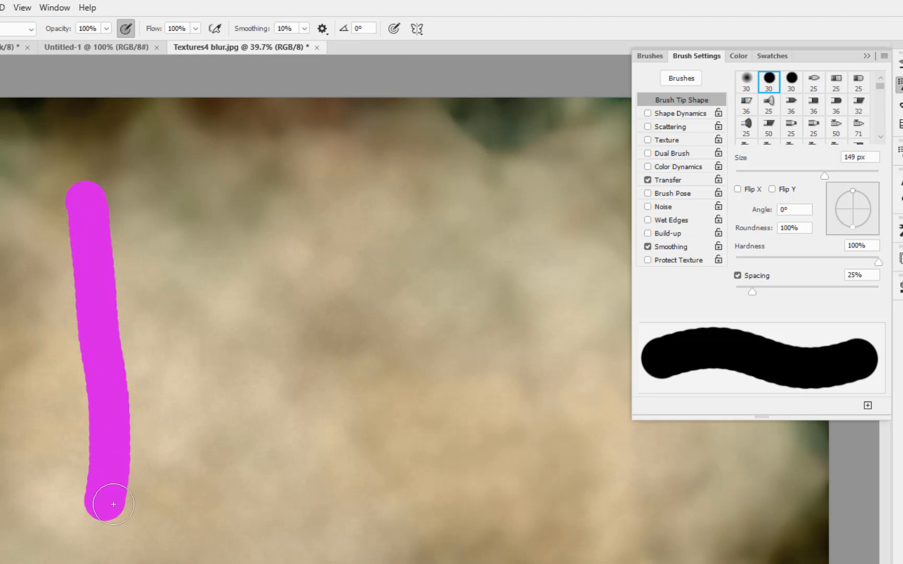
Set the brush hardness to 0% and paint a soft-edged vertical stroke beside the hard-edged one to compare their edges
right_click(244, 264)
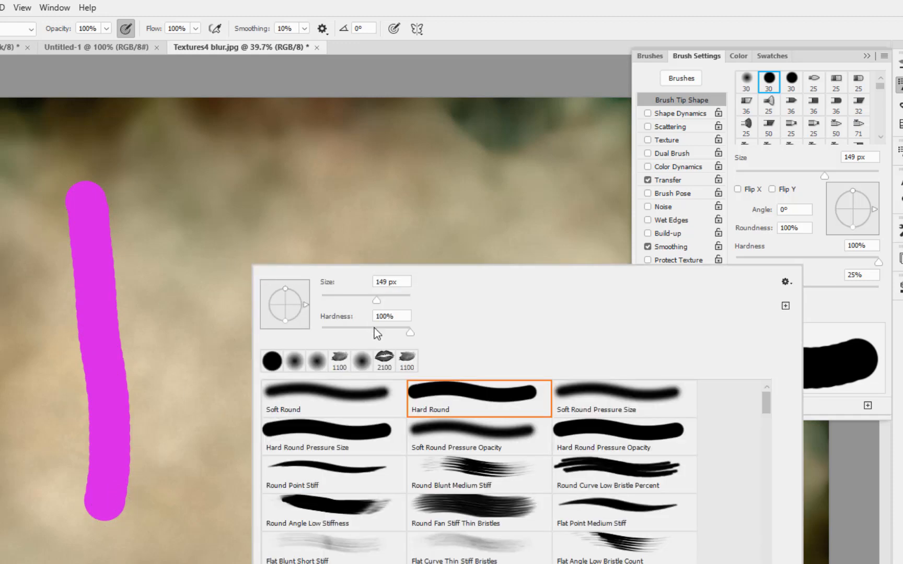
left_click_drag(374, 328, 295, 326)
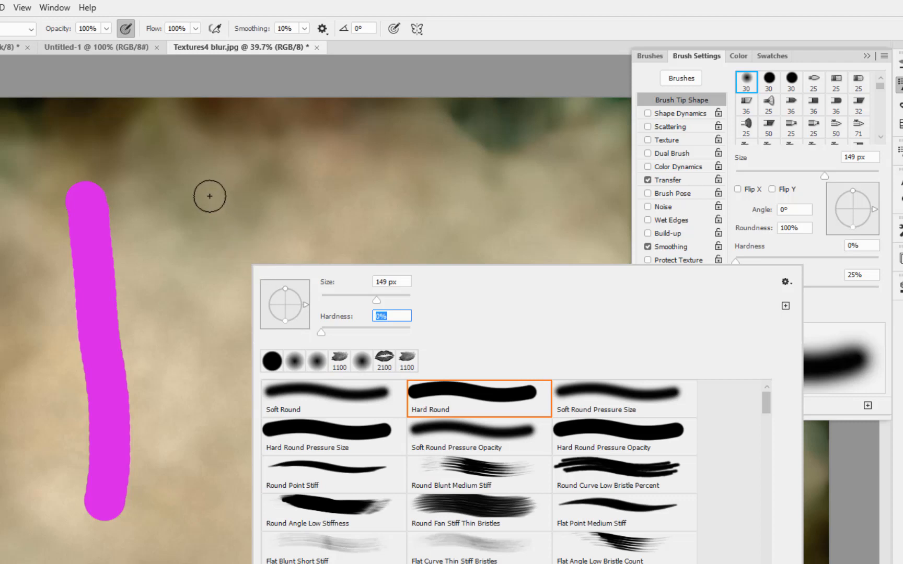
left_click_drag(209, 196, 230, 484)
scroll(222, 355, "up", 3)
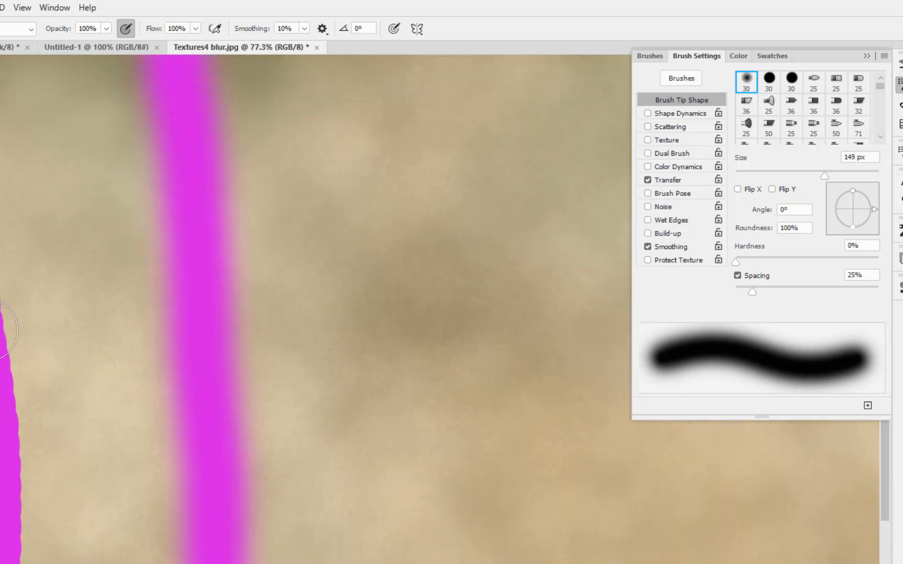
scroll(316, 309, "down", 2)
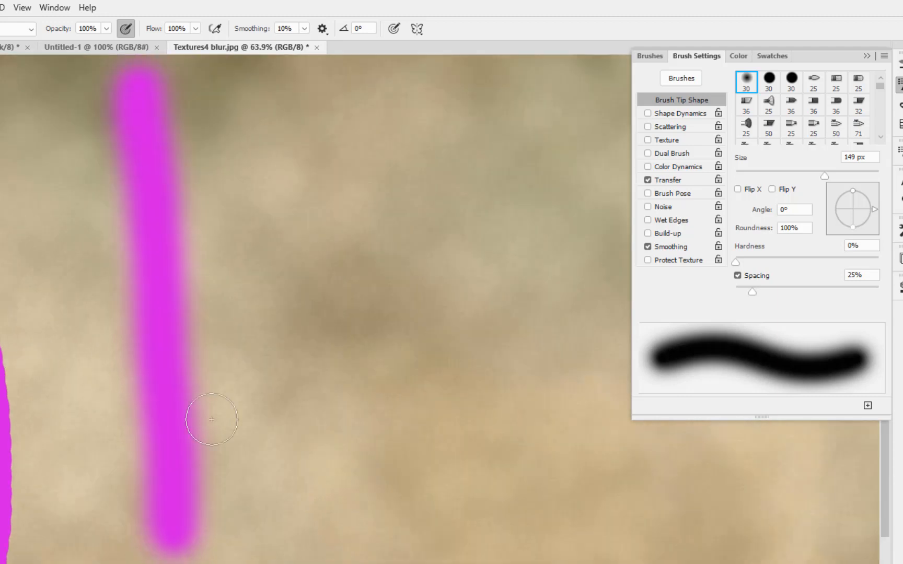
scroll(259, 395, "down", 1)
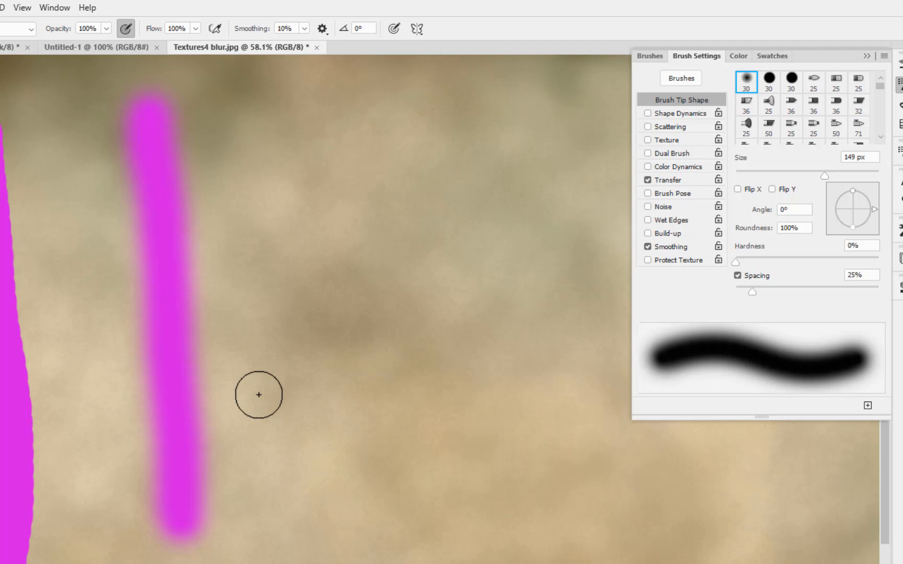
Increase the soft brush's size to 250 px
key("bracketright")
key("bracketright")
key("bracketright")
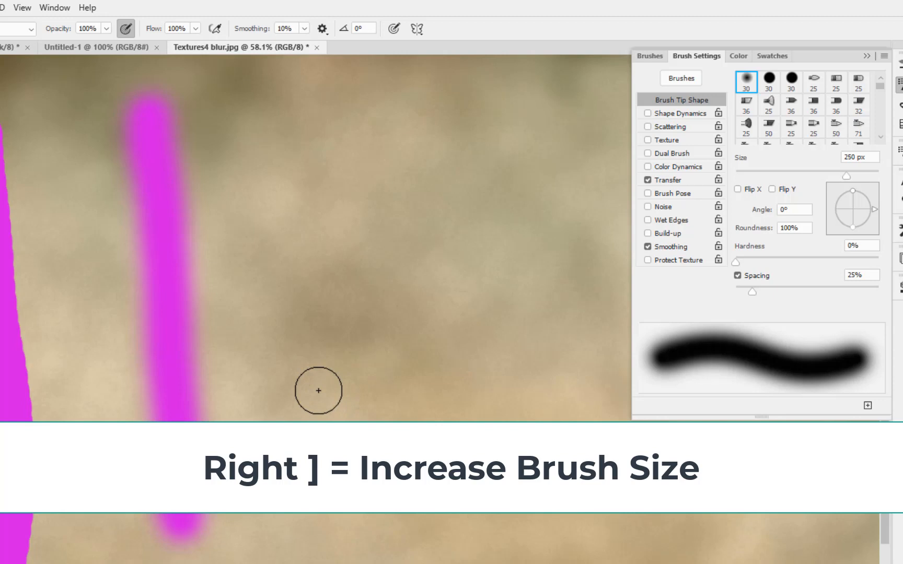
Increase the soft brush's size to 500 px
key("bracketright")
key("bracketright")
key("bracketright")
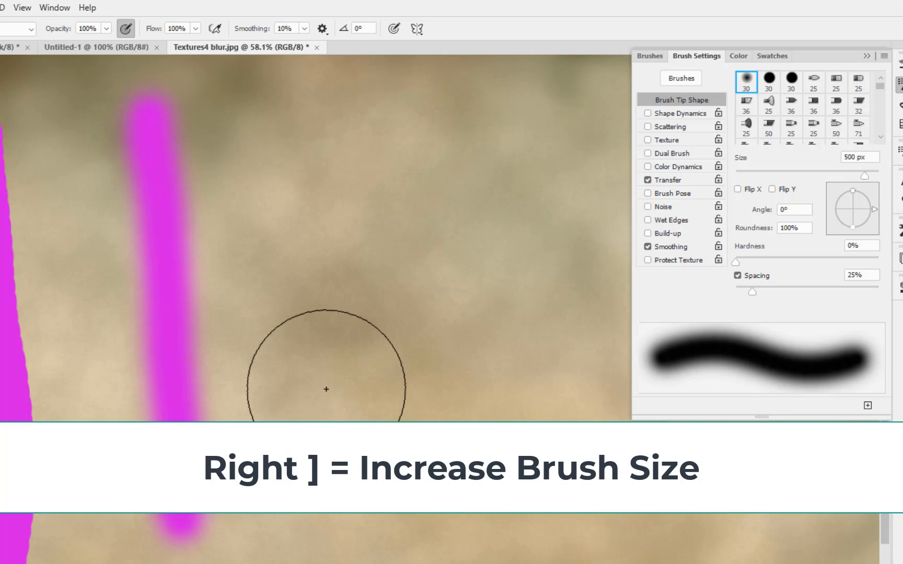
Reduce the soft brush to 45 px and paint a thin magenta zigzag beside the soft vertical stroke
key("bracketleft")
key("bracketleft")
key("bracketleft")
key("bracketleft")
key("bracketleft")
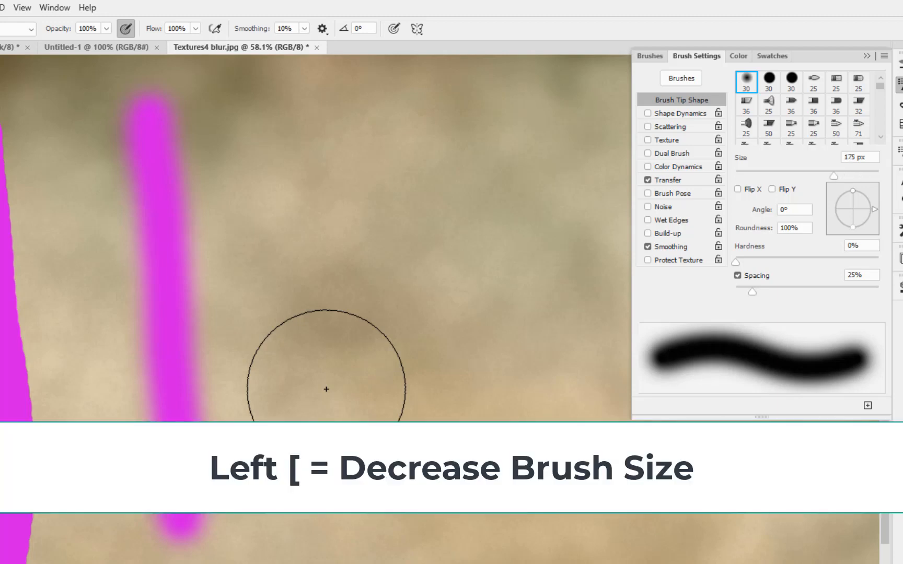
key("bracketleft")
key("bracketleft")
key("bracketleft")
key("bracketleft")
key("bracketleft")
key("bracketleft")
key("bracketleft")
key("bracketleft")
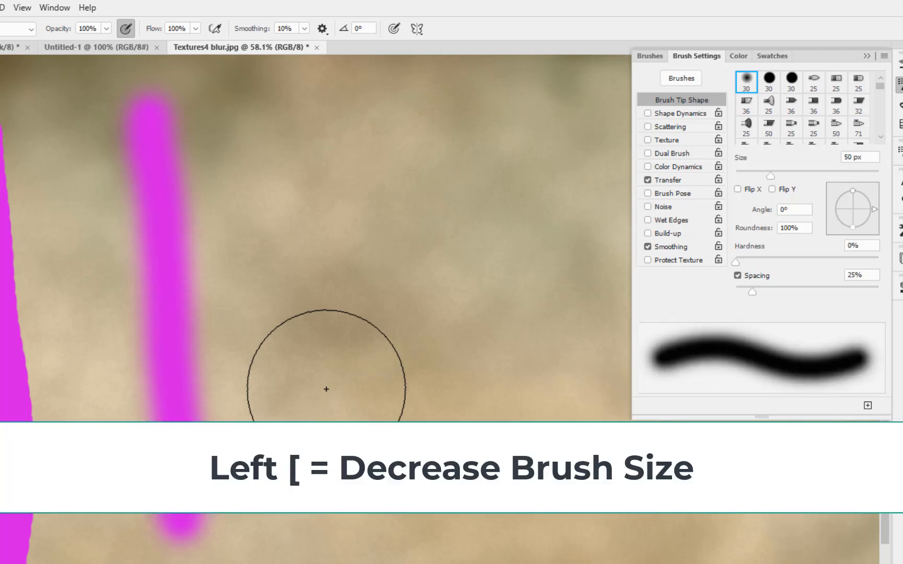
key("bracketleft")
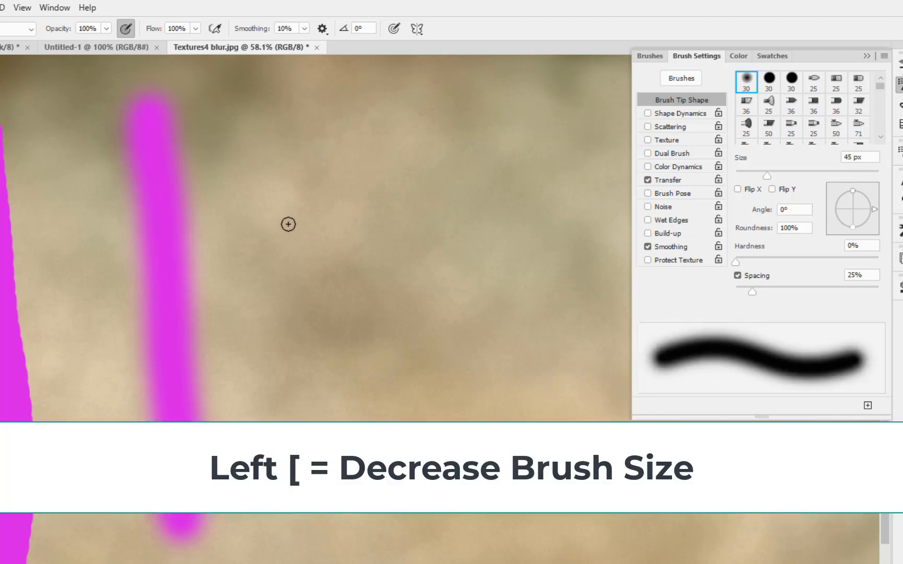
mouse_move(289, 223)
left_mouse_down()
mouse_move(392, 410)
mouse_move(390, 504)
left_mouse_up()
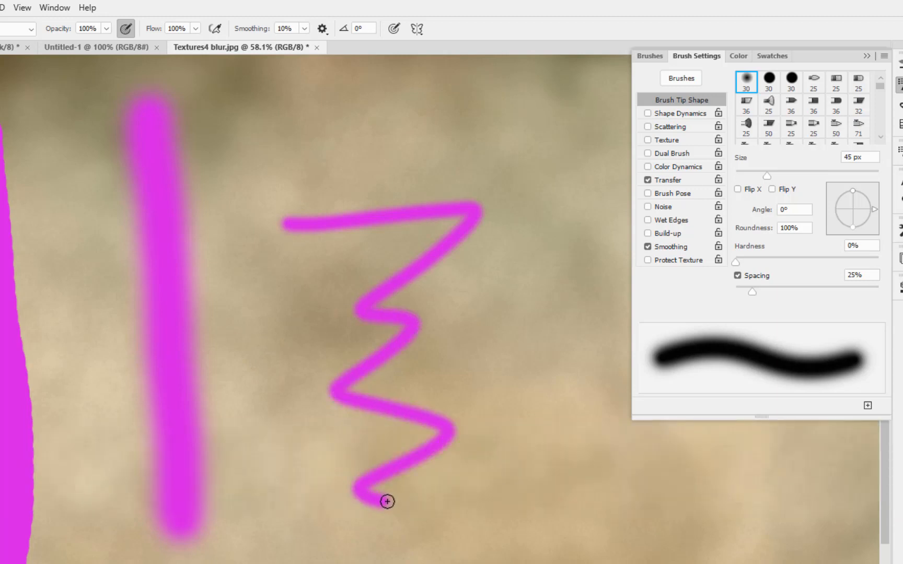
Using the 30 px hard round tip and a green foreground (#16e385), paint a hard-edged zigzag over the thin magenta one
left_click(769, 83)
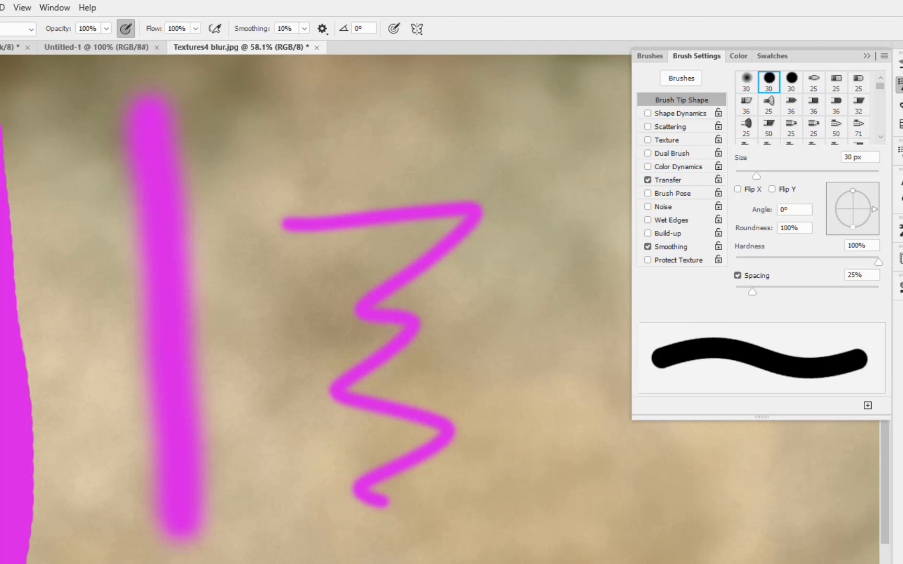
left_click(522, 376)
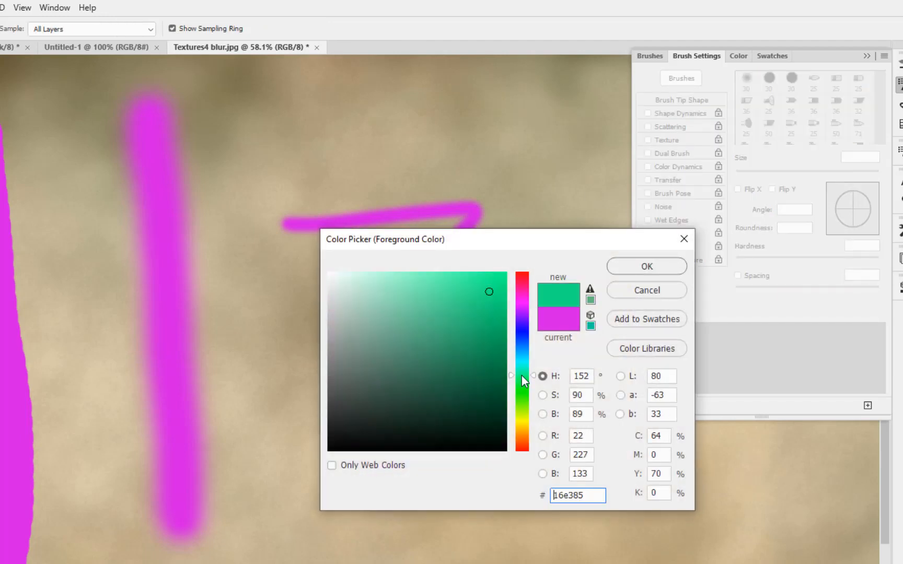
left_click(609, 269)
mouse_move(505, 273)
left_mouse_down()
mouse_move(383, 328)
mouse_move(367, 434)
left_mouse_up()
left_click_drag(463, 458, 442, 516)
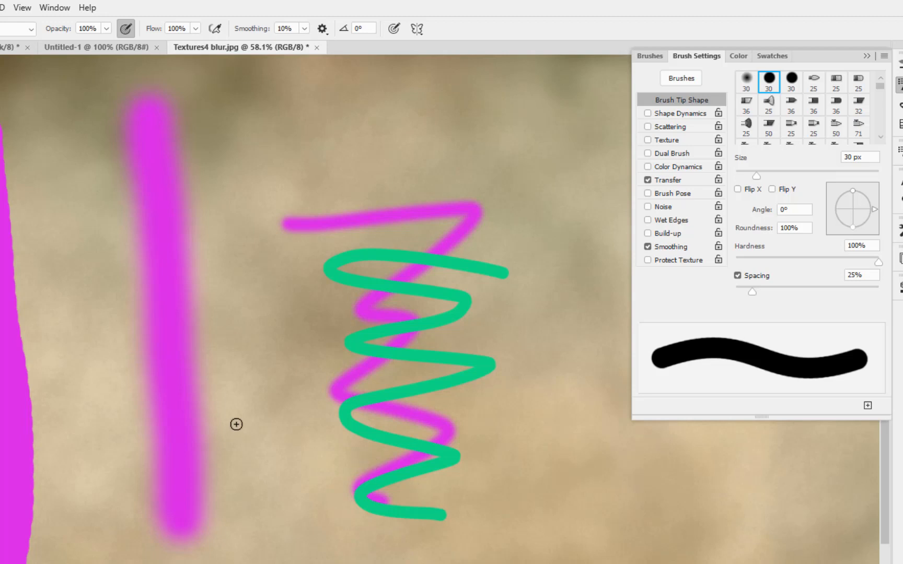
Enlarge the hard round brush to 150 px and paint a thick green diagonal stroke below the zigzags
key("bracketright")
key("bracketright")
key("bracketright")
key("bracketright")
key("bracketright")
key("bracketright")
key("bracketright")
key("bracketright")
key("bracketright")
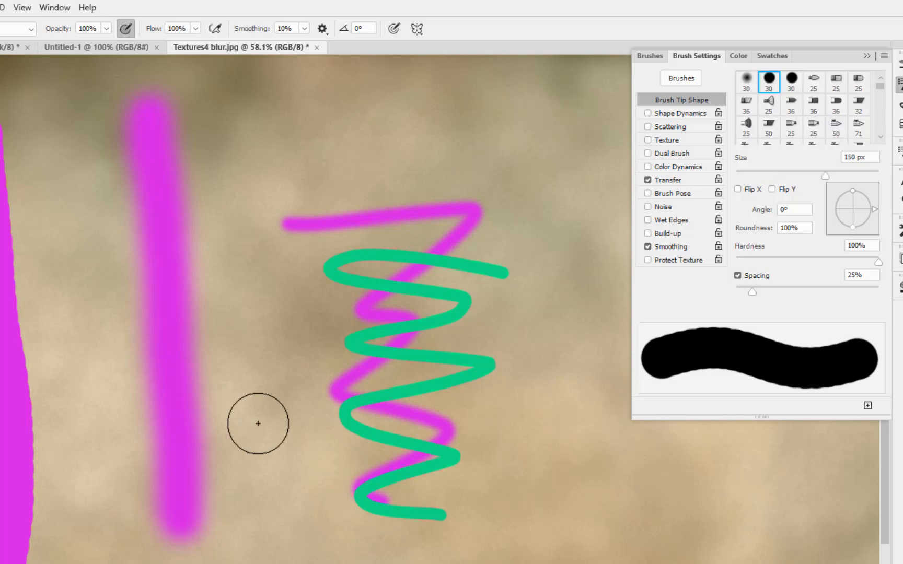
left_click_drag(258, 424, 575, 563)
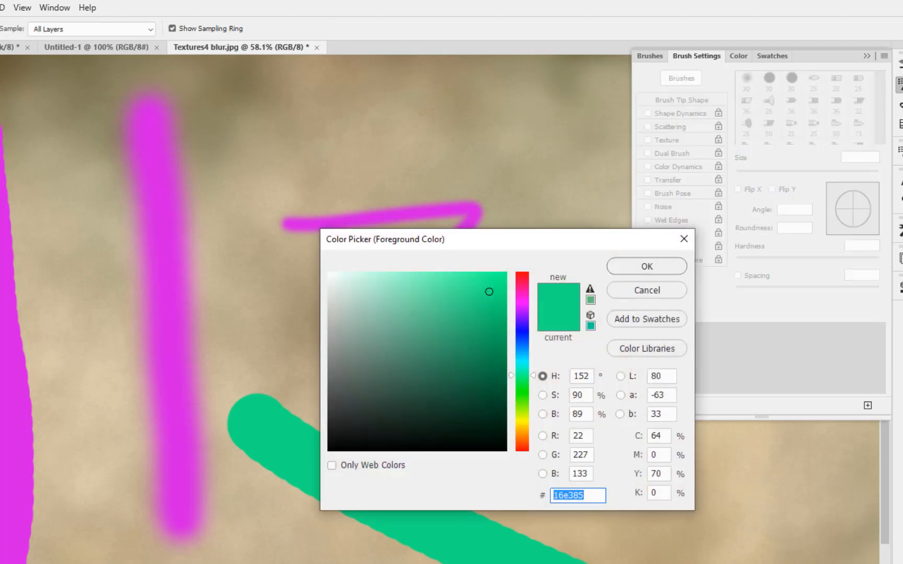
Set the foreground color to magenta #d216e3 and paint a thick diagonal stroke from the soft vertical stroke's lower end
type("d216e3")
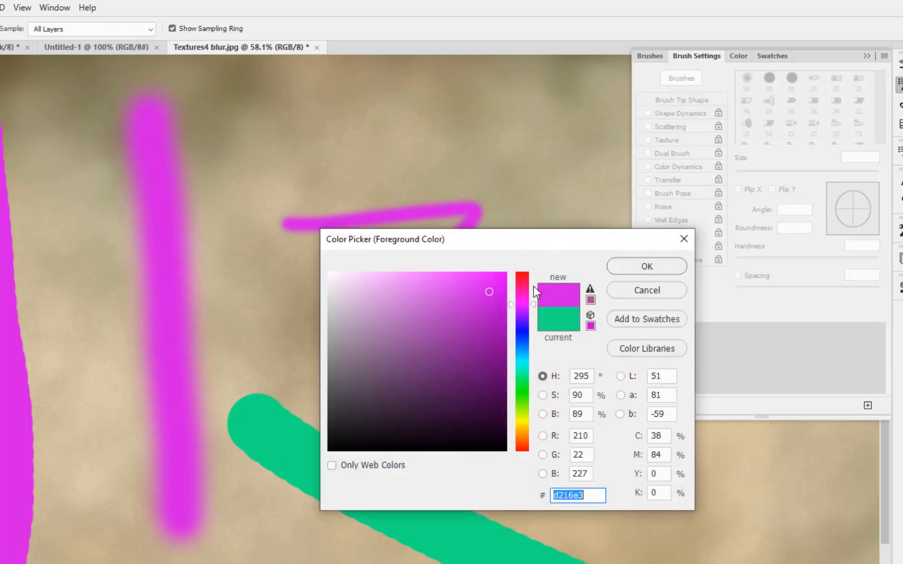
left_click(635, 270)
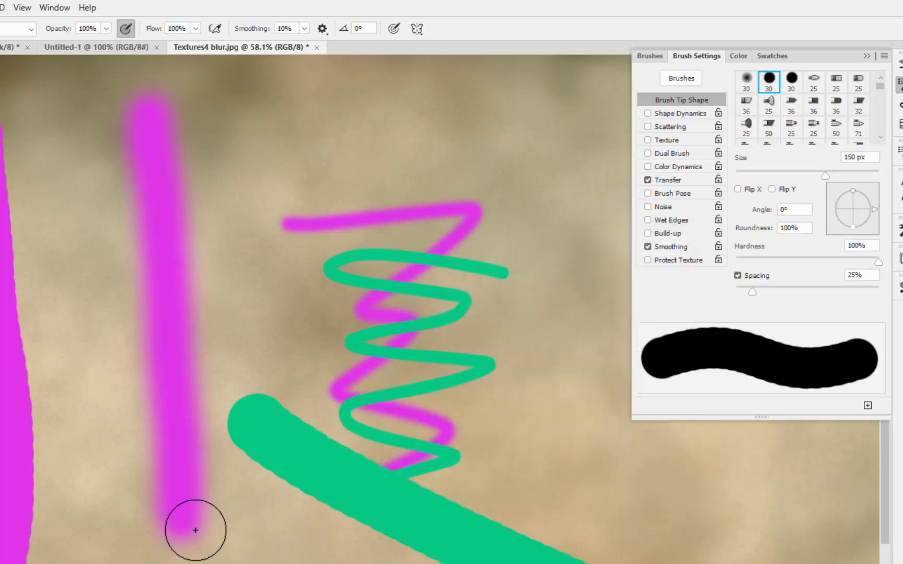
left_click_drag(195, 530, 334, 563)
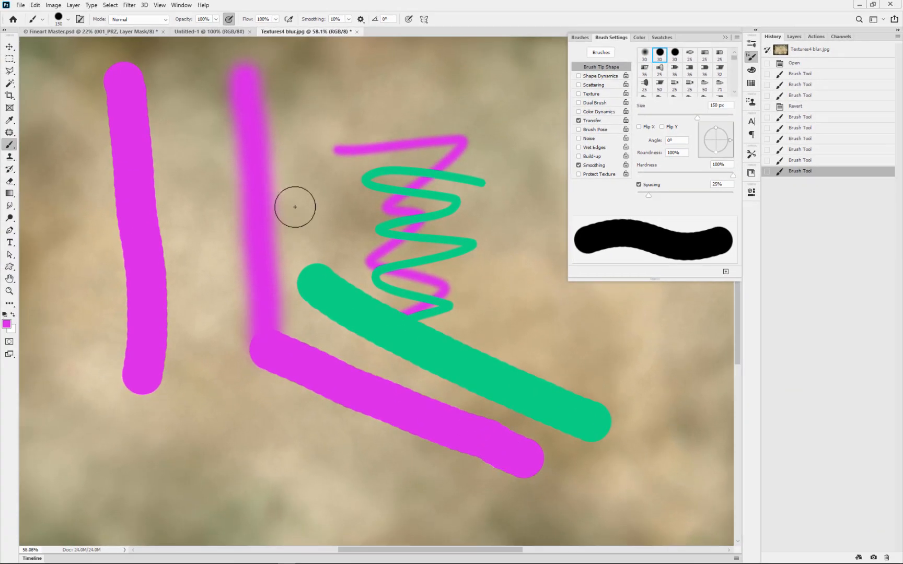
Switch to the Soft Round brush preset with 0% hardness, keeping the 150 px size
right_click(322, 209)
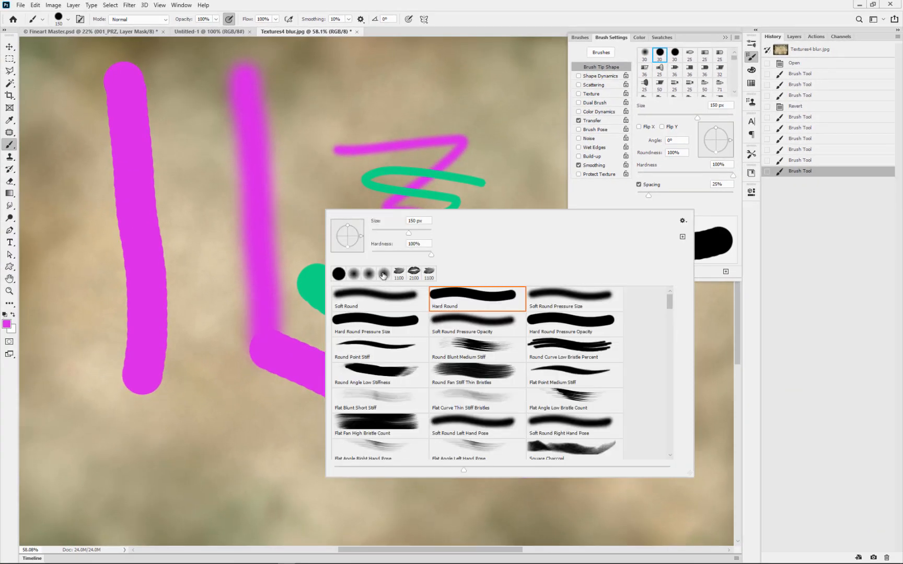
left_click(365, 294)
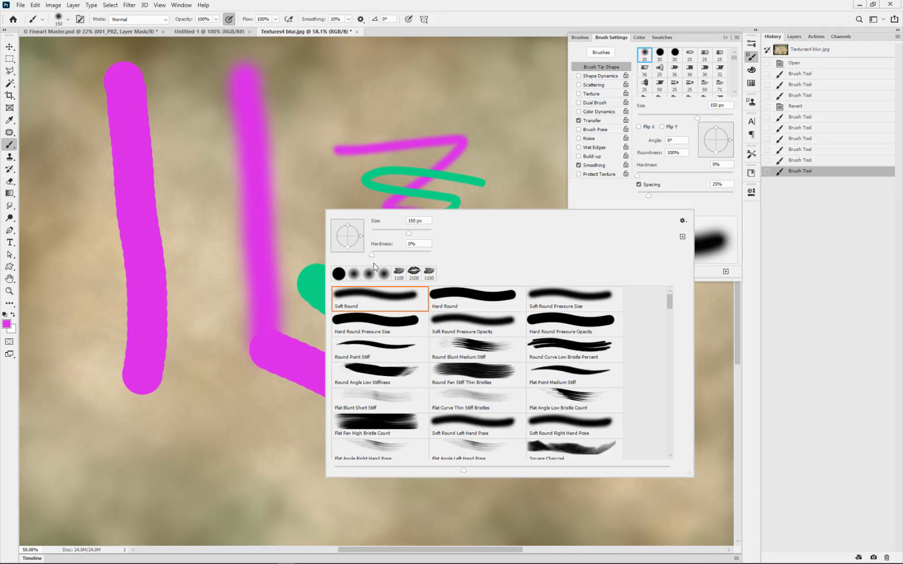
mouse_move(372, 254)
left_mouse_down()
mouse_move(407, 254)
mouse_move(369, 254)
left_mouse_up()
Set the foreground color to green #16e385 and paint a soft zigzag across the lower end of the hard-edged magenta stroke
left_click(7, 324)
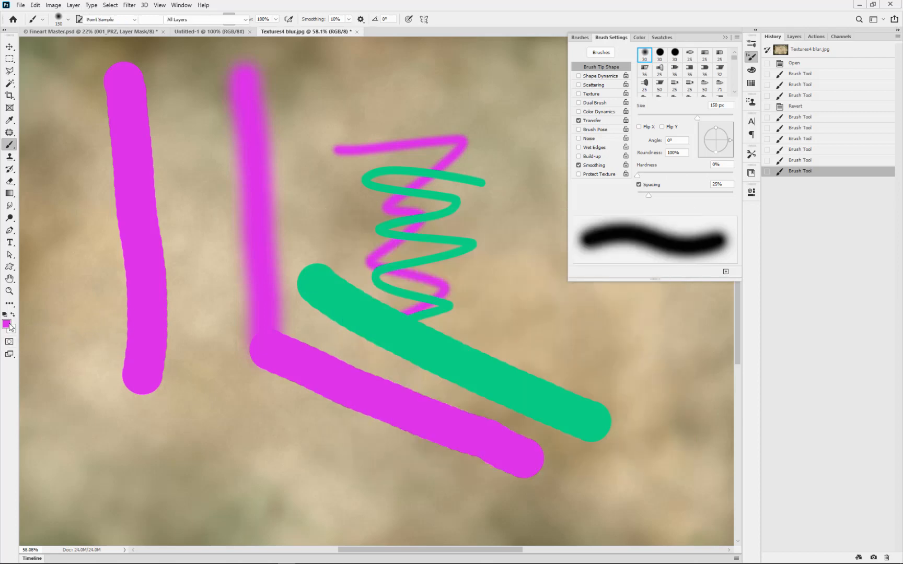
left_click(341, 290)
left_click(578, 178)
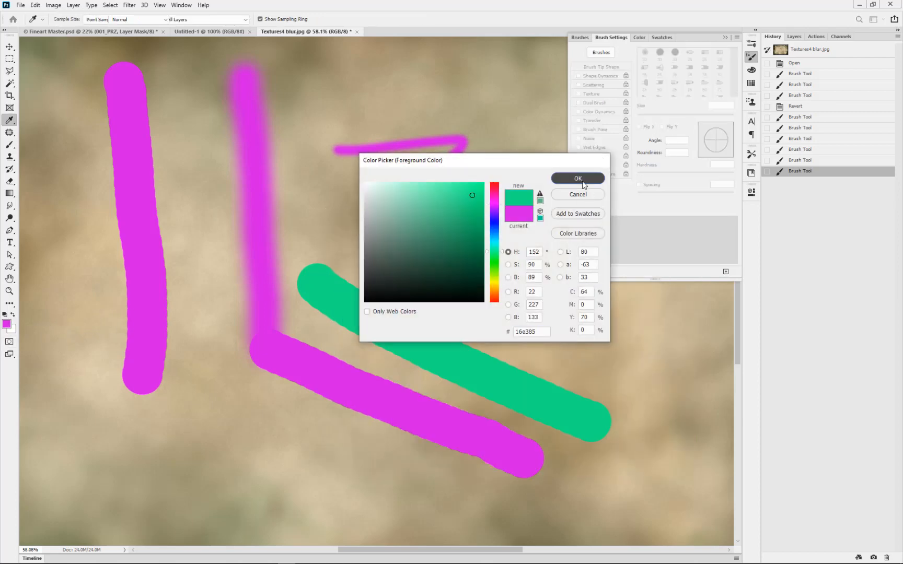
mouse_move(105, 296)
left_mouse_down()
mouse_move(222, 348)
mouse_move(175, 382)
mouse_move(161, 417)
mouse_move(327, 476)
left_mouse_up()
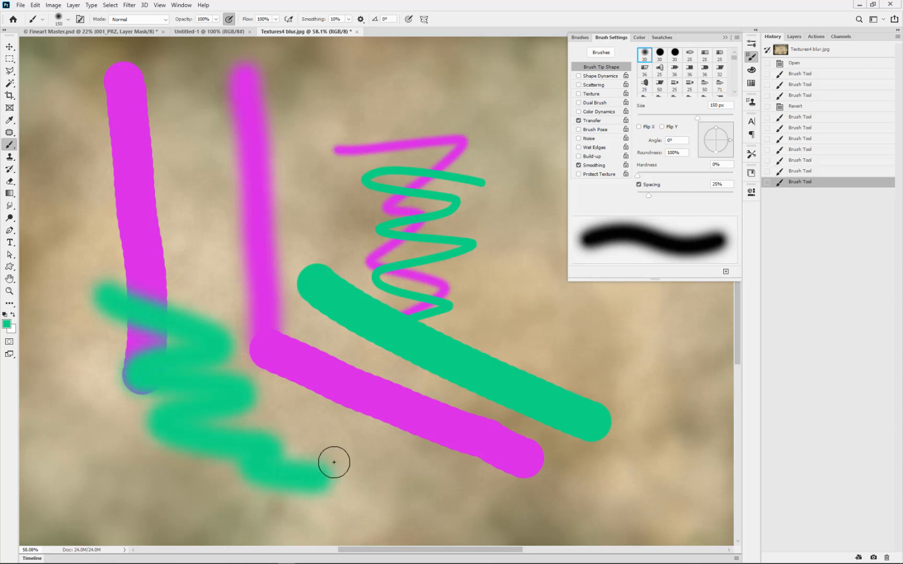
Set the foreground color to dark green #31552f sampled from the image's upper-left corner area
scroll(335, 459, "down", 3)
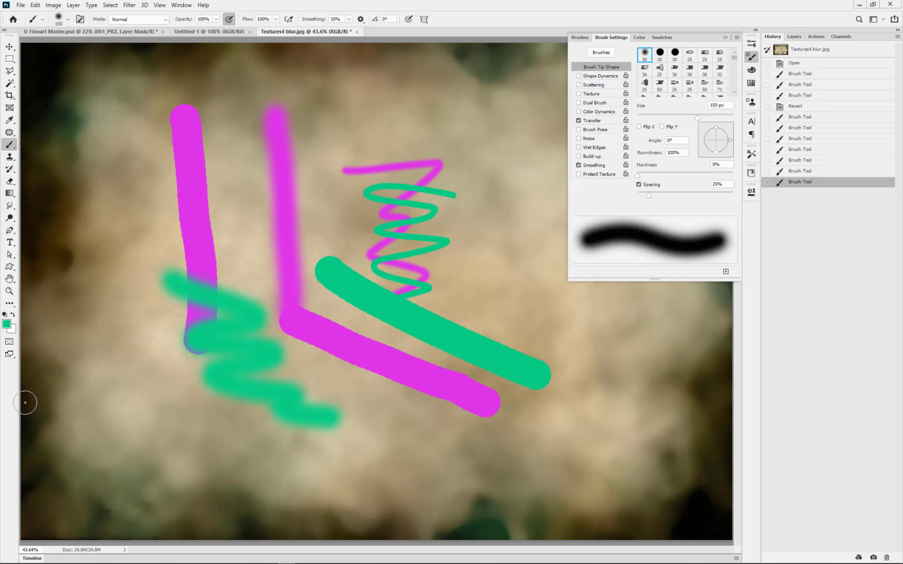
left_click(7, 325)
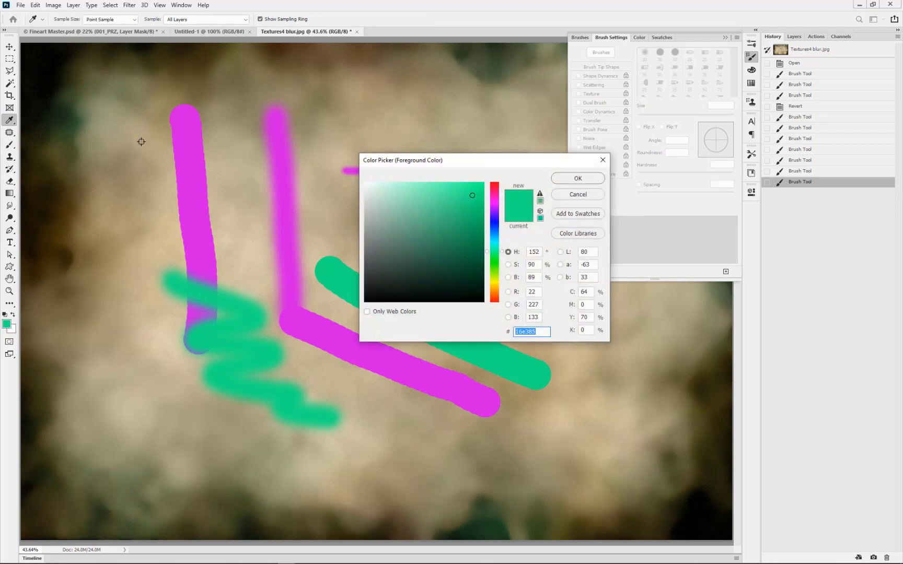
left_click(78, 119)
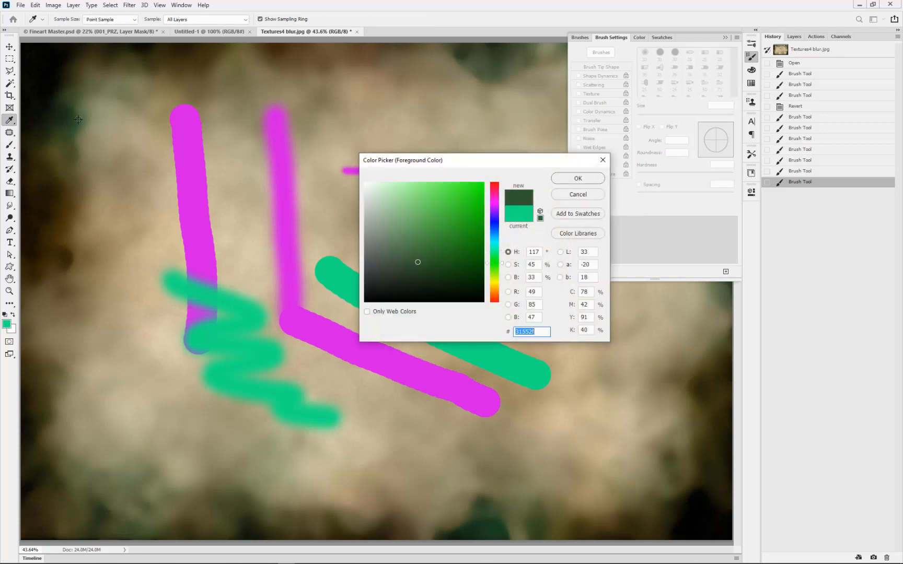
left_click(575, 181)
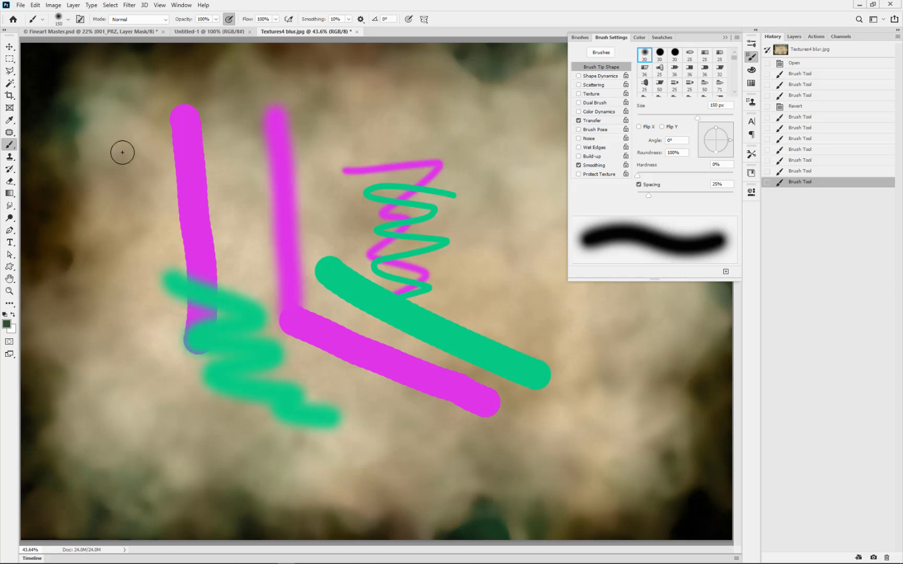
Set the background color to a tan sampled from the texture beside the hard-edged magenta stroke
left_click(13, 329)
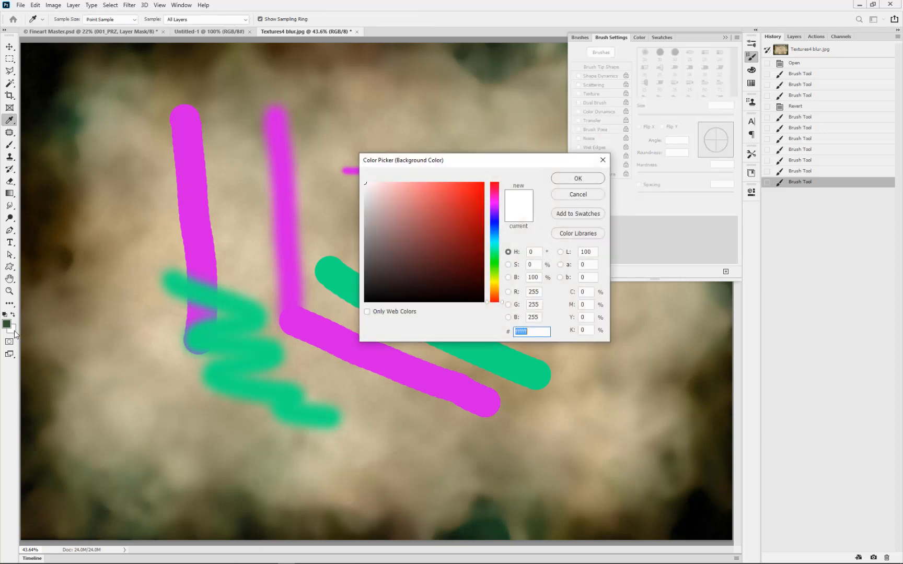
left_click(120, 235)
left_click(560, 180)
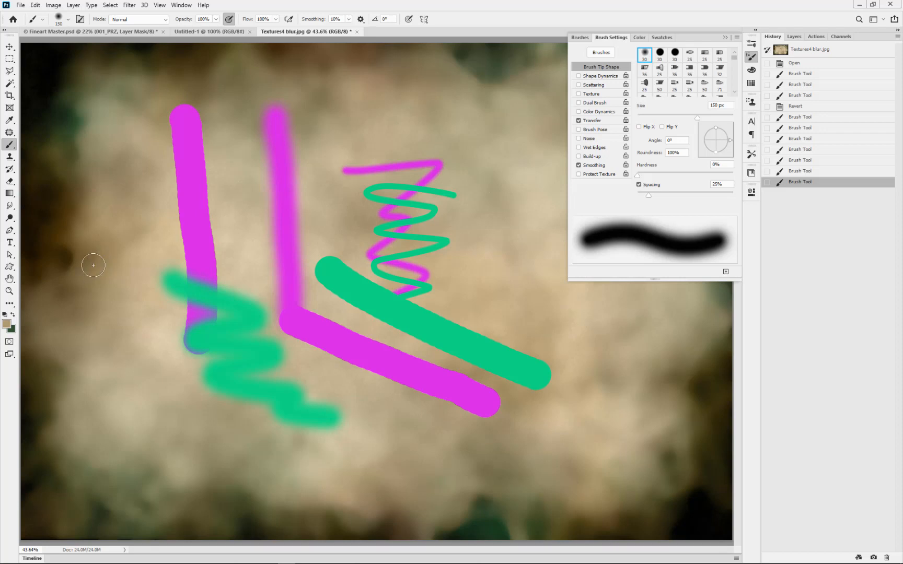
Paint a soft tan scribble over the strokes, then swap foreground and background colors and scribble over it in dark green
mouse_move(180, 216)
left_mouse_down()
mouse_move(302, 210)
mouse_move(171, 303)
mouse_move(306, 344)
mouse_move(512, 381)
mouse_move(397, 252)
mouse_move(303, 226)
left_mouse_up()
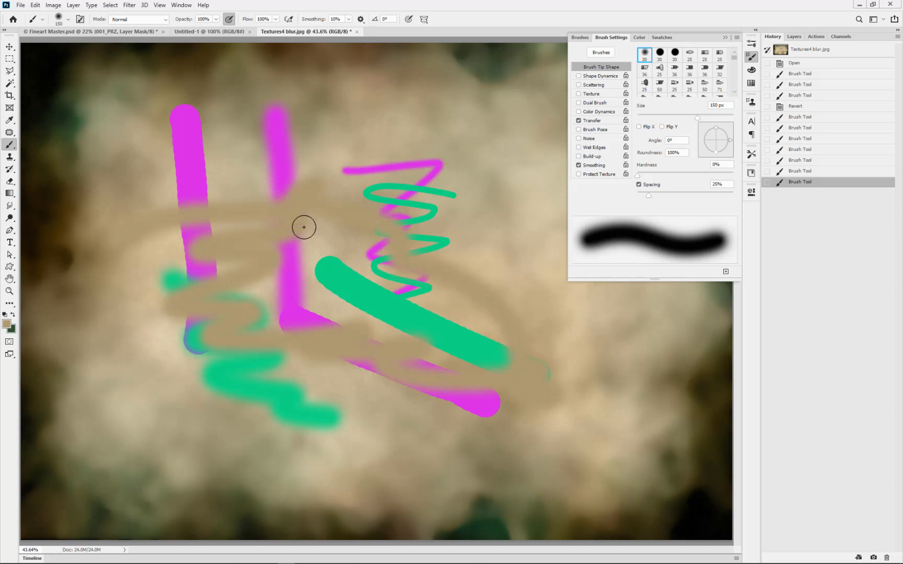
key("x")
mouse_move(144, 229)
left_mouse_down()
mouse_move(322, 201)
mouse_move(302, 315)
left_mouse_up()
mouse_move(184, 305)
left_mouse_down()
mouse_move(266, 383)
mouse_move(435, 421)
mouse_move(400, 386)
mouse_move(473, 315)
left_mouse_up()
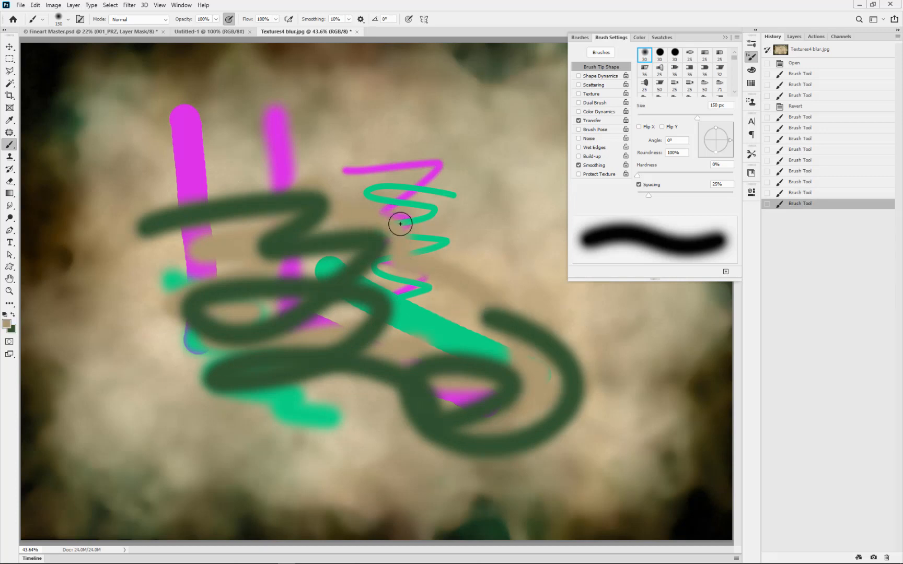
Restore the texture image to its original Open history state, removing all the painted strokes
left_click(839, 63)
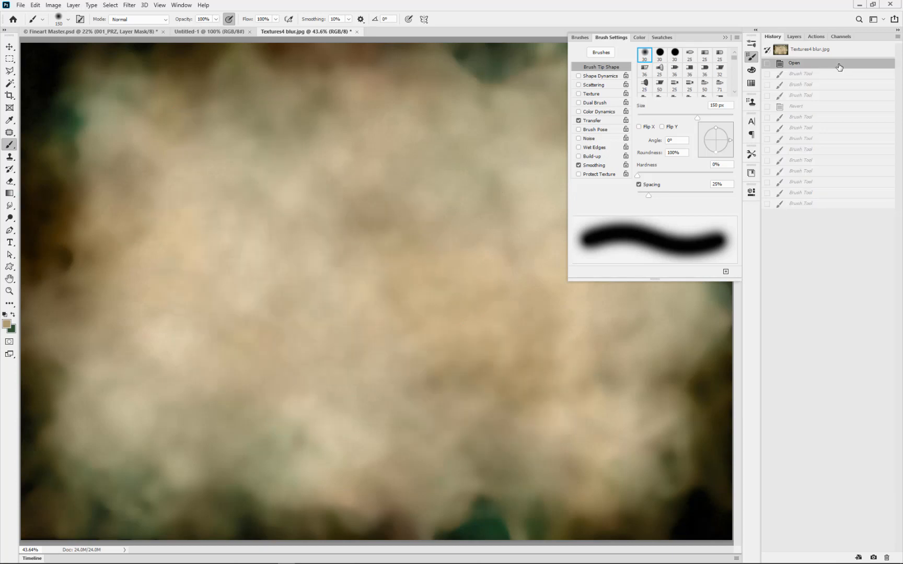
scroll(303, 274, "up", 2)
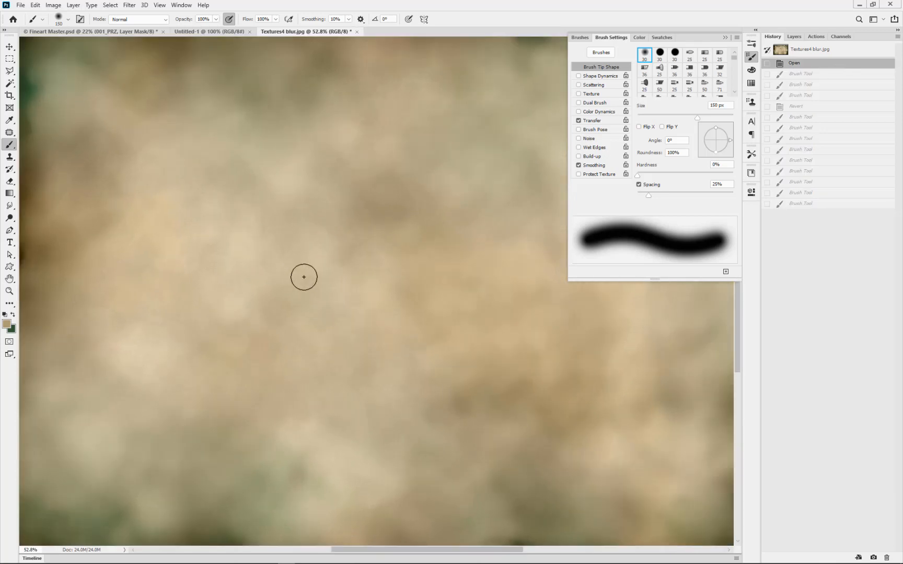
Set the foreground color to bright pink #e60fc0
left_click(8, 324)
left_click(498, 201)
left_click(565, 181)
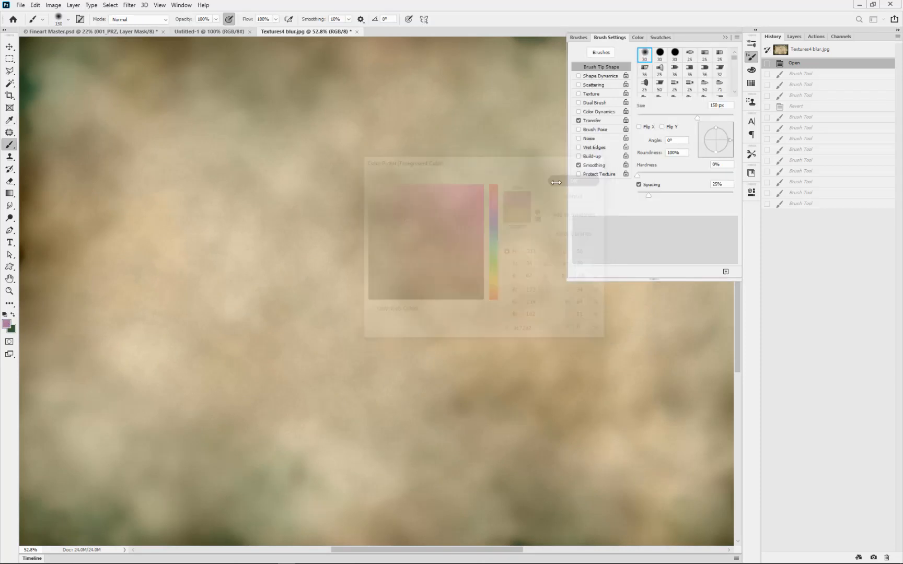
left_click_drag(556, 182, 470, 183)
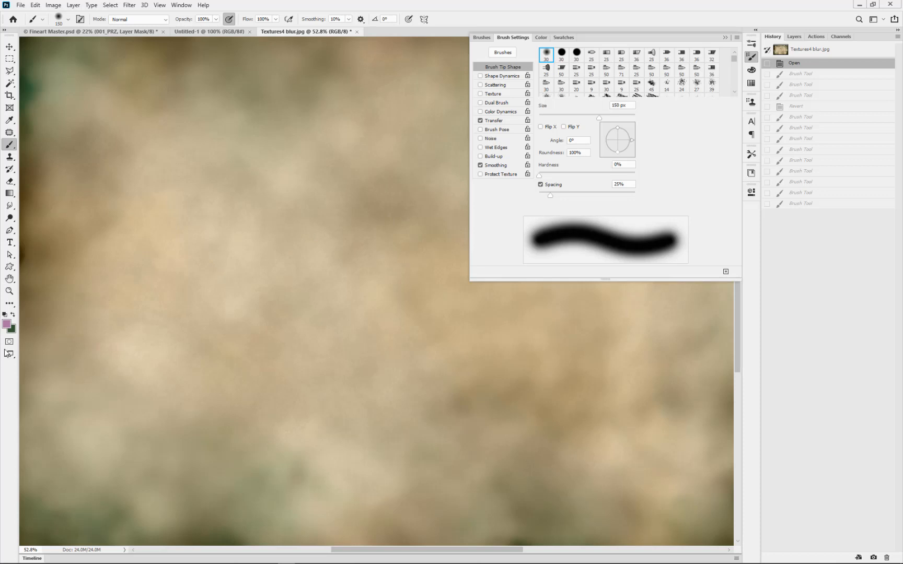
left_click(9, 325)
left_click(476, 194)
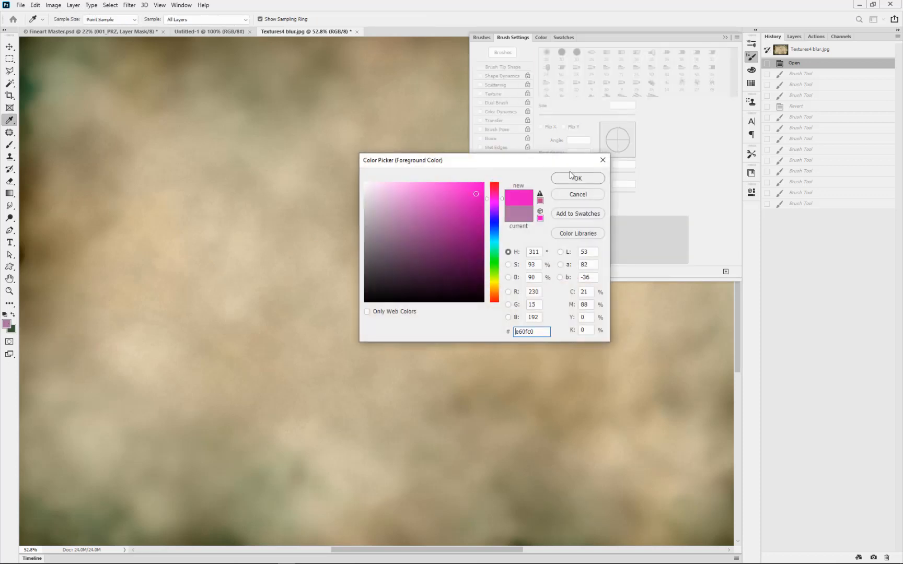
left_click(577, 180)
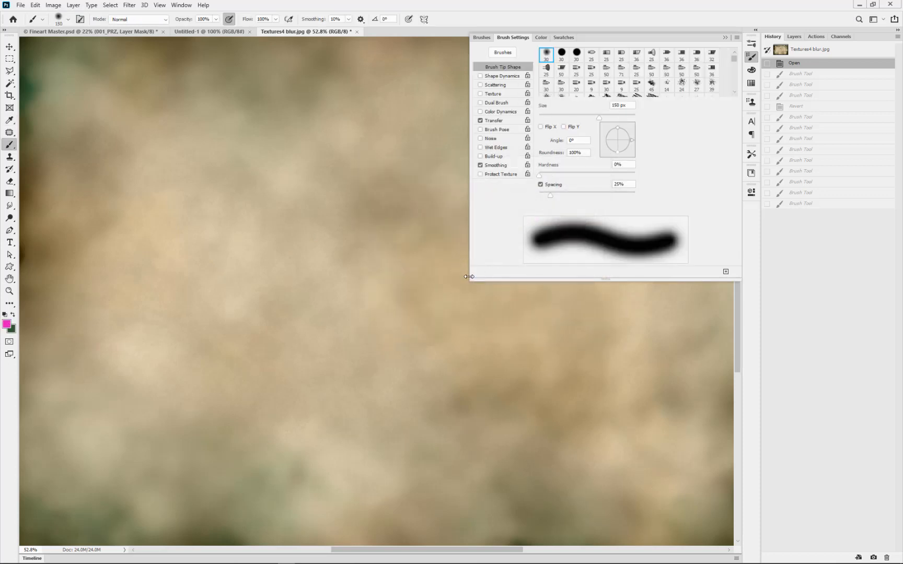
left_click_drag(469, 276, 573, 276)
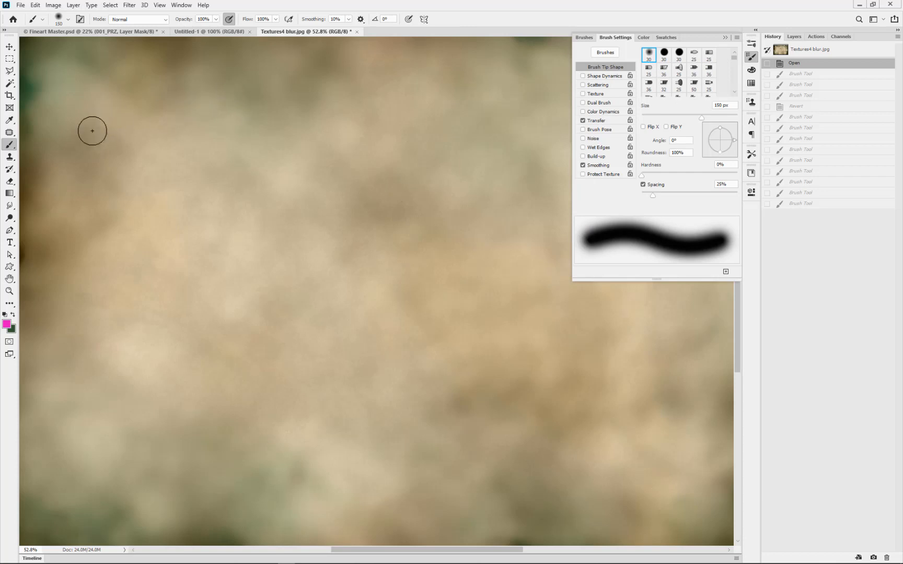
Paint a soft pink zigzag in Normal mode, then Overlay-mode strokes above it and along the texture's dark upper-left edges
mouse_move(81, 230)
left_mouse_down()
mouse_move(303, 195)
mouse_move(451, 208)
mouse_move(255, 251)
mouse_move(161, 297)
mouse_move(415, 295)
left_mouse_up()
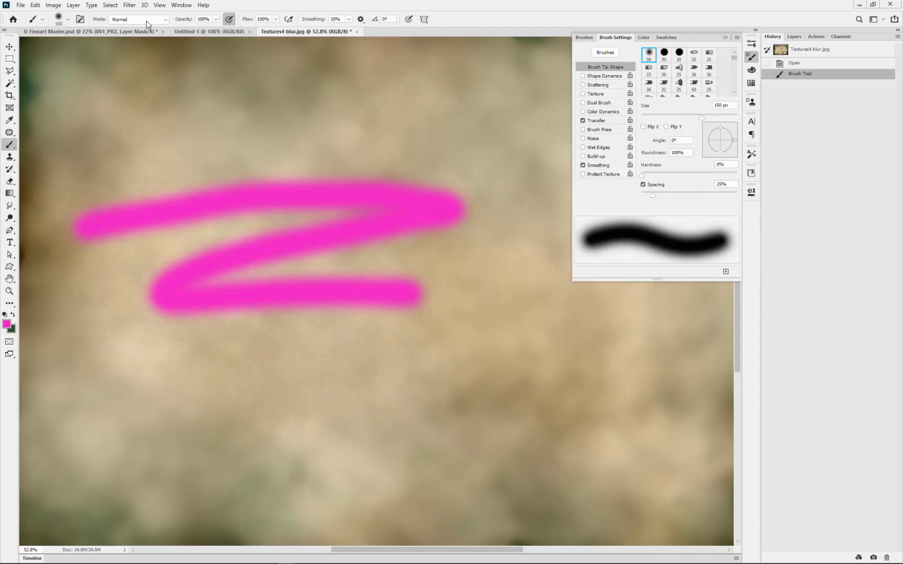
left_click(161, 21)
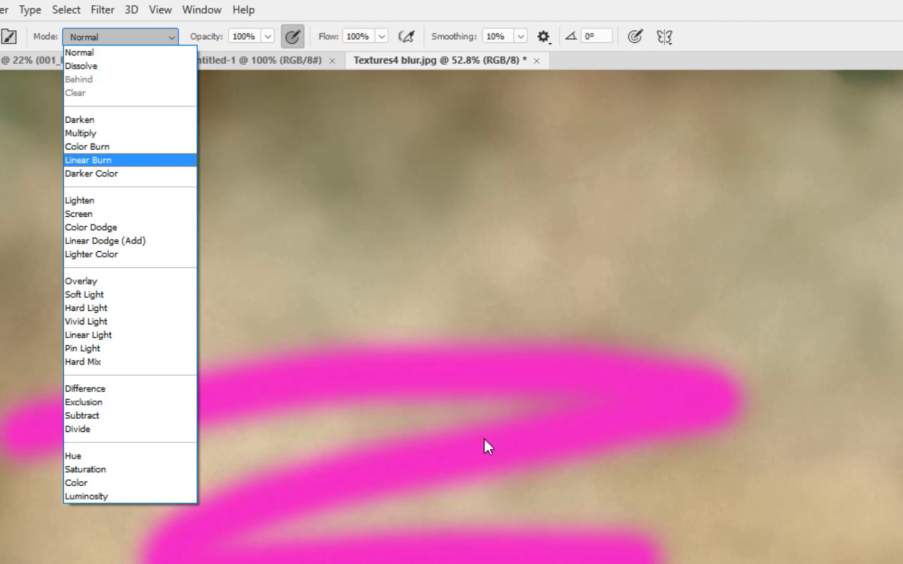
left_click(90, 281)
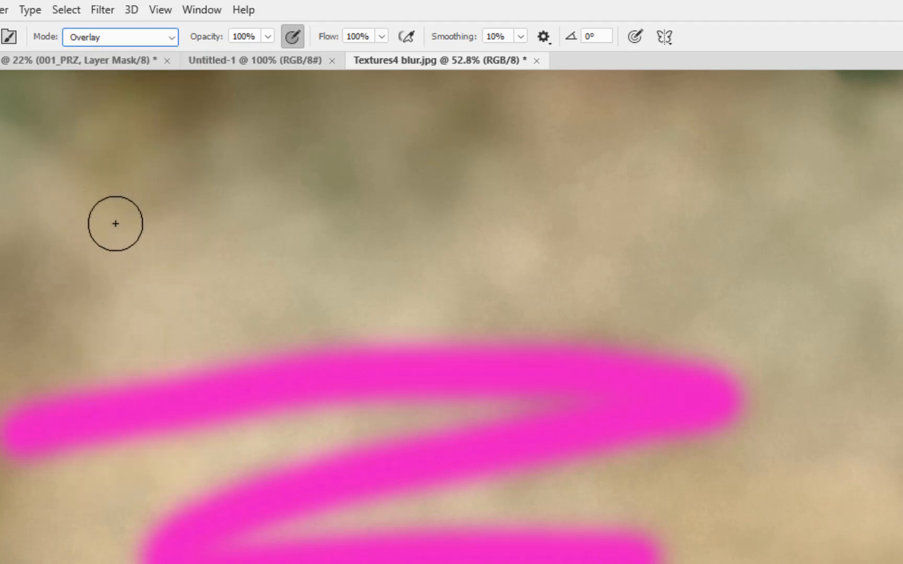
mouse_move(78, 222)
left_mouse_down()
mouse_move(319, 163)
mouse_move(383, 184)
mouse_move(457, 182)
mouse_move(667, 212)
left_mouse_up()
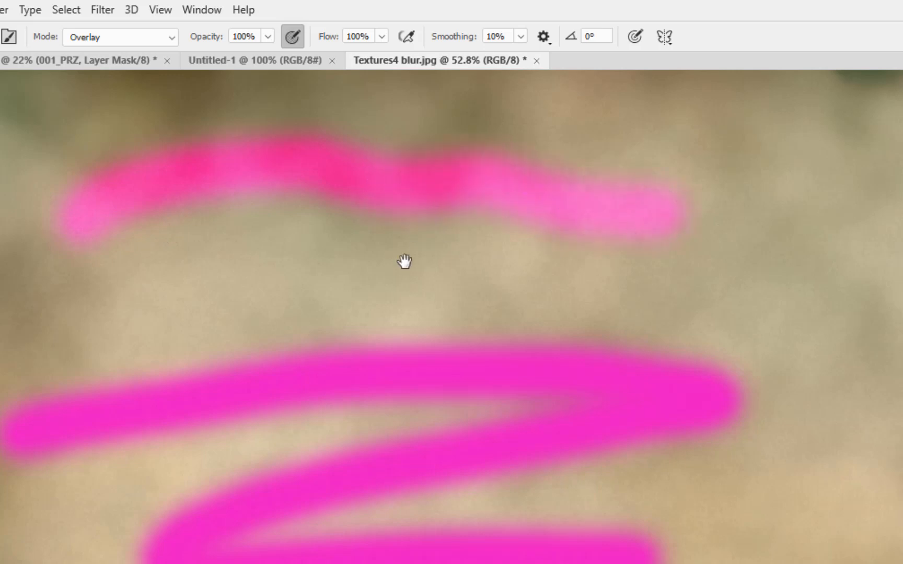
left_click_drag(403, 262, 544, 512)
mouse_move(149, 377)
left_mouse_down()
mouse_move(496, 309)
mouse_move(720, 293)
mouse_move(494, 262)
mouse_move(134, 303)
mouse_move(471, 278)
mouse_move(152, 258)
mouse_move(471, 265)
mouse_move(103, 248)
mouse_move(120, 284)
mouse_move(70, 536)
mouse_move(83, 340)
mouse_move(61, 263)
mouse_move(7, 250)
mouse_move(108, 484)
mouse_move(104, 538)
left_mouse_up()
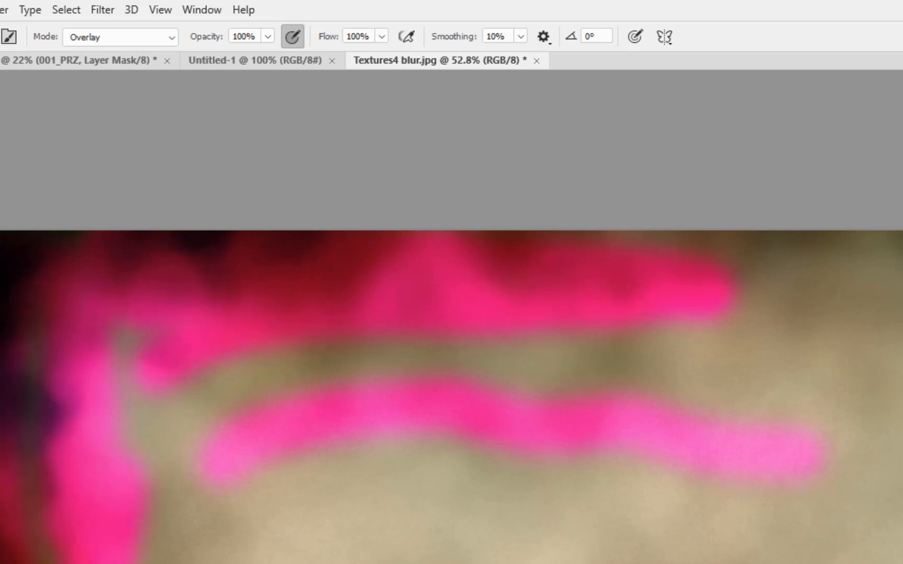
Set the background color to bright green (H 117, S 89, B 91) and the brush blending mode to Normal
left_click(753, 368)
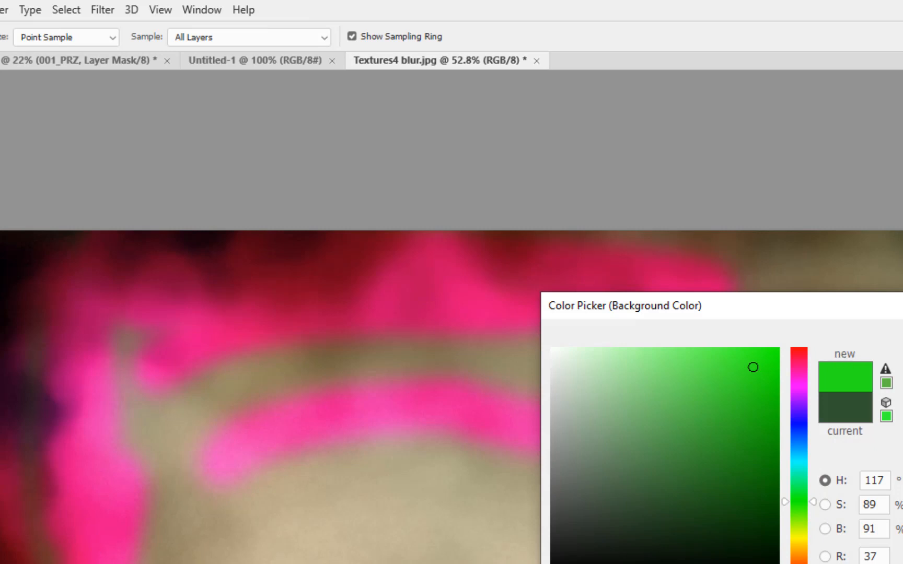
key("Return")
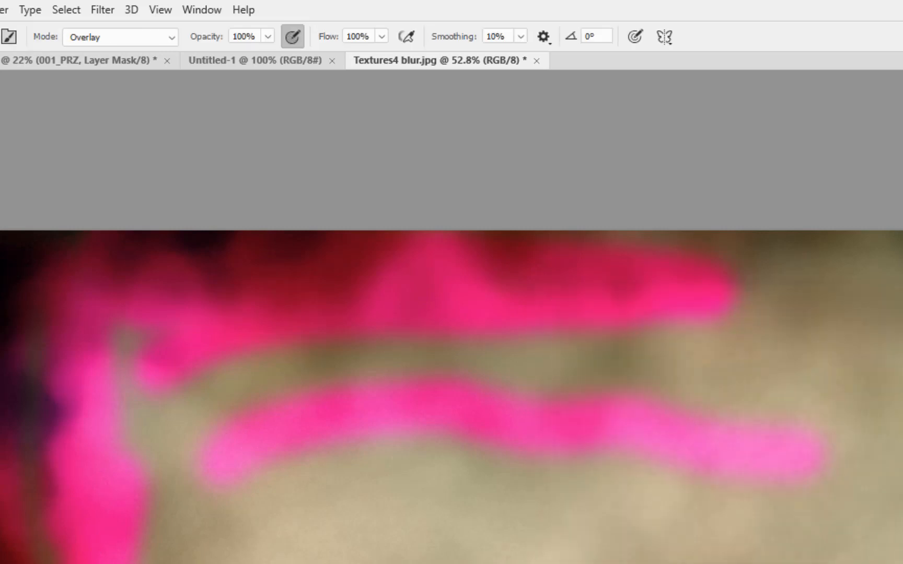
left_click(116, 37)
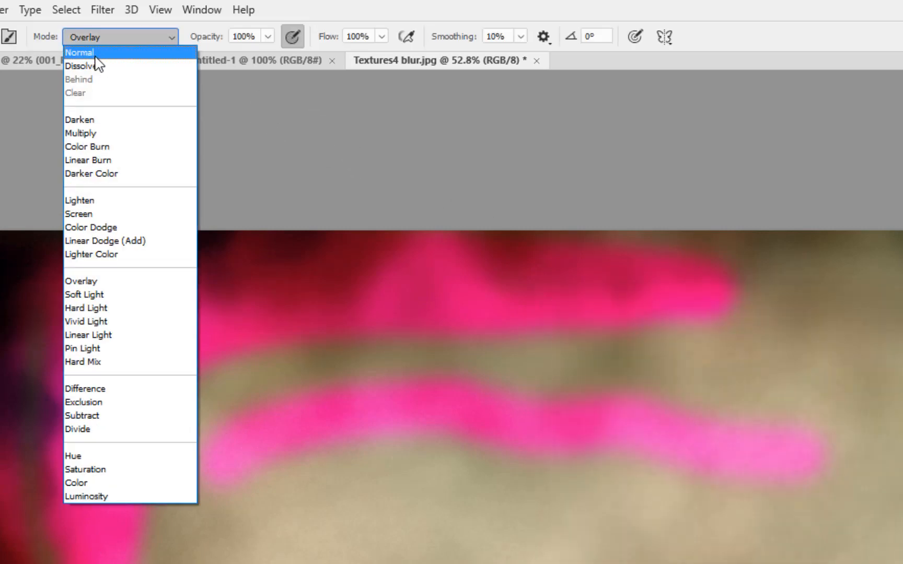
left_click(96, 55)
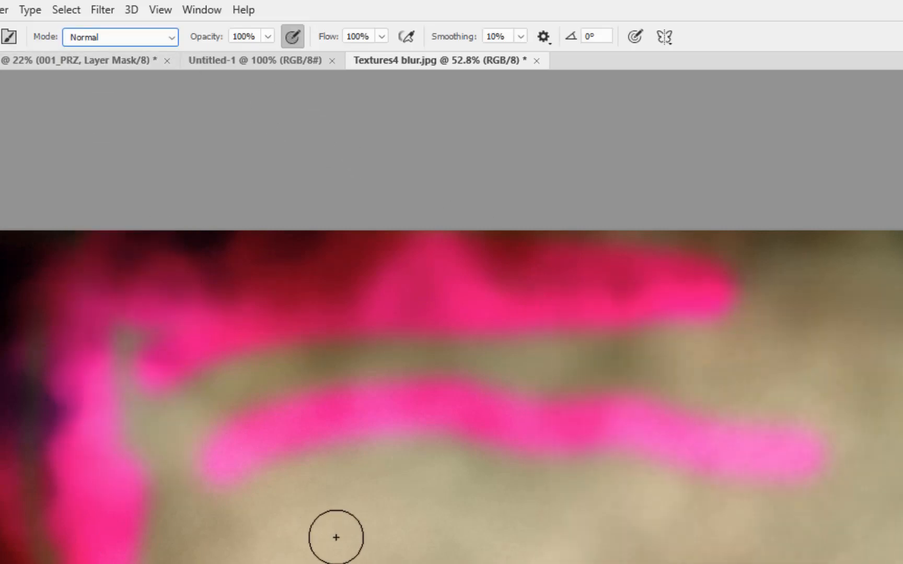
Paint a pink scribble below the wavy Overlay stroke, then swap the colors and cover it with an opaque green scribble
mouse_move(308, 489)
left_mouse_down()
mouse_move(633, 529)
mouse_move(319, 560)
mouse_move(470, 546)
left_mouse_up()
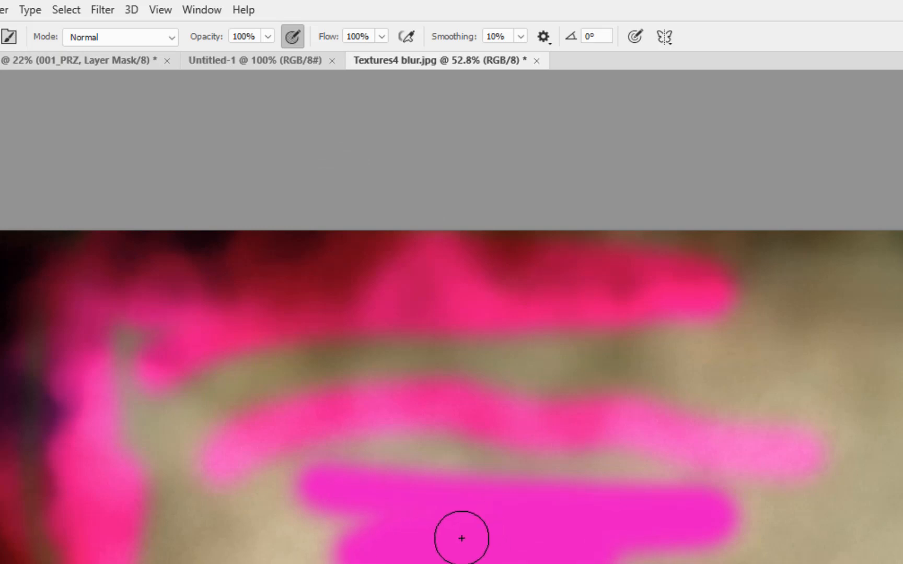
mouse_move(314, 493)
left_mouse_down()
mouse_move(640, 512)
mouse_move(698, 563)
left_mouse_up()
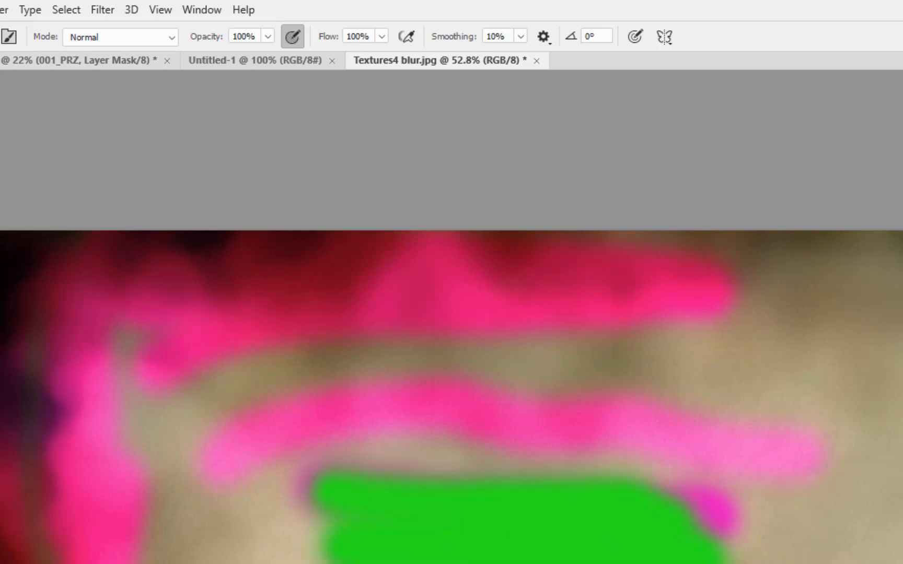
left_click_drag(424, 506, 246, 562)
left_click_drag(701, 502, 884, 562)
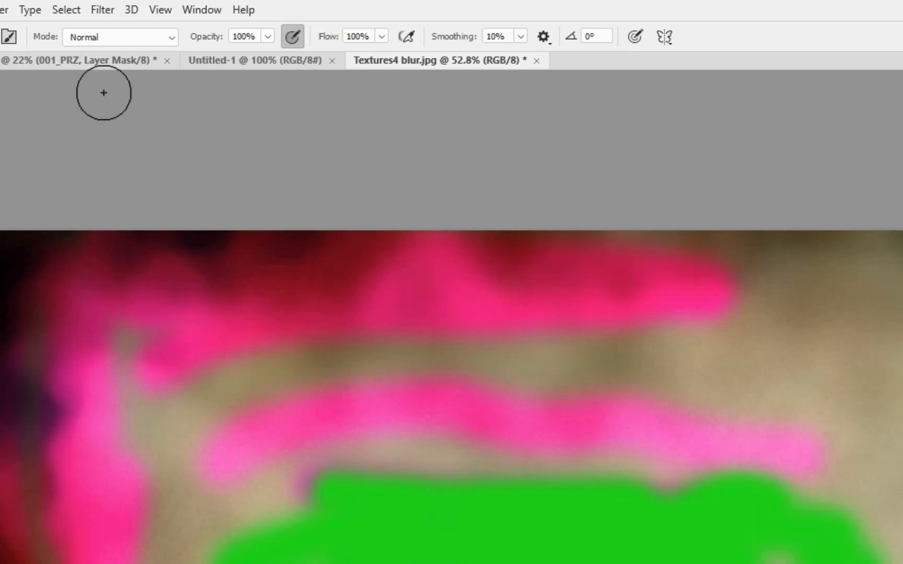
Switch the brush to Overlay mode and paint pink strokes over the green patch's right end and the texture beside it
left_click(120, 37)
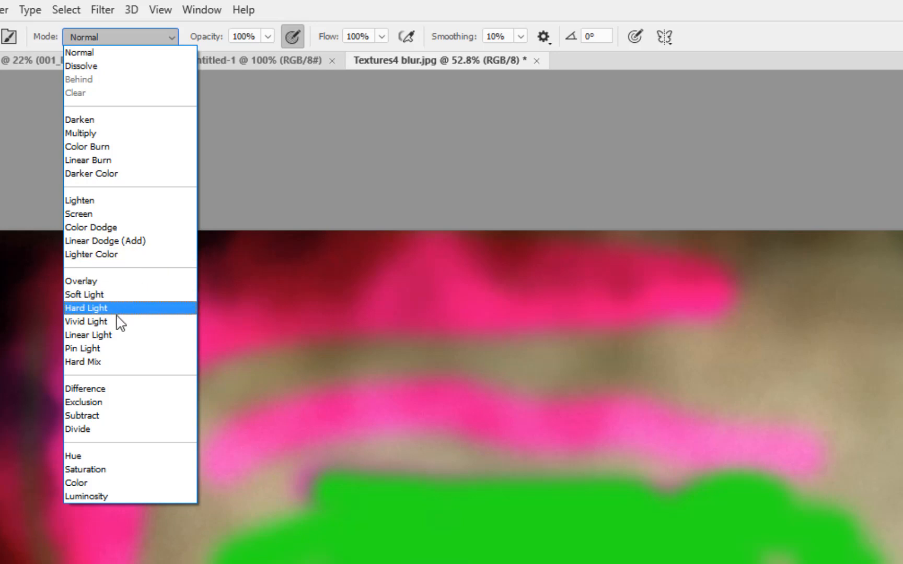
left_click(117, 285)
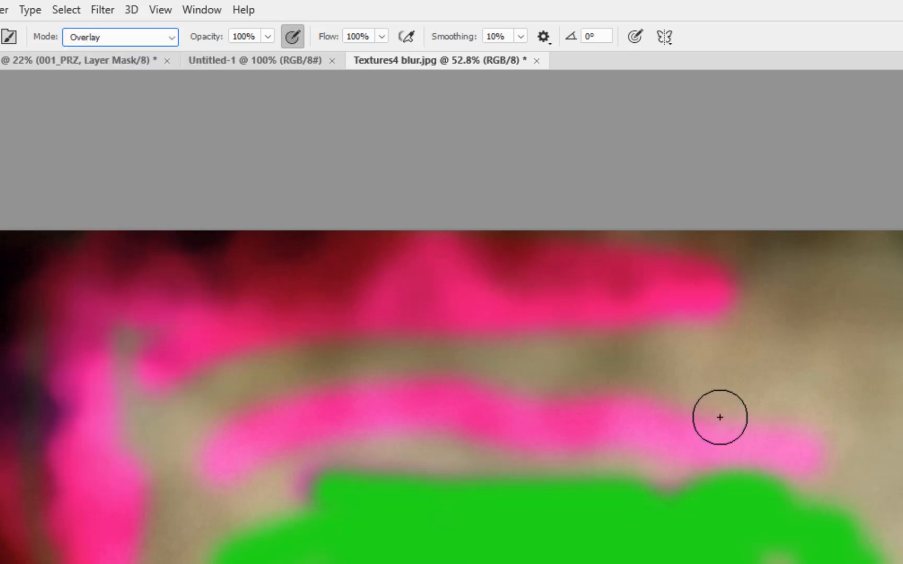
mouse_move(857, 353)
left_mouse_down()
mouse_move(874, 386)
mouse_move(862, 476)
mouse_move(835, 532)
left_mouse_up()
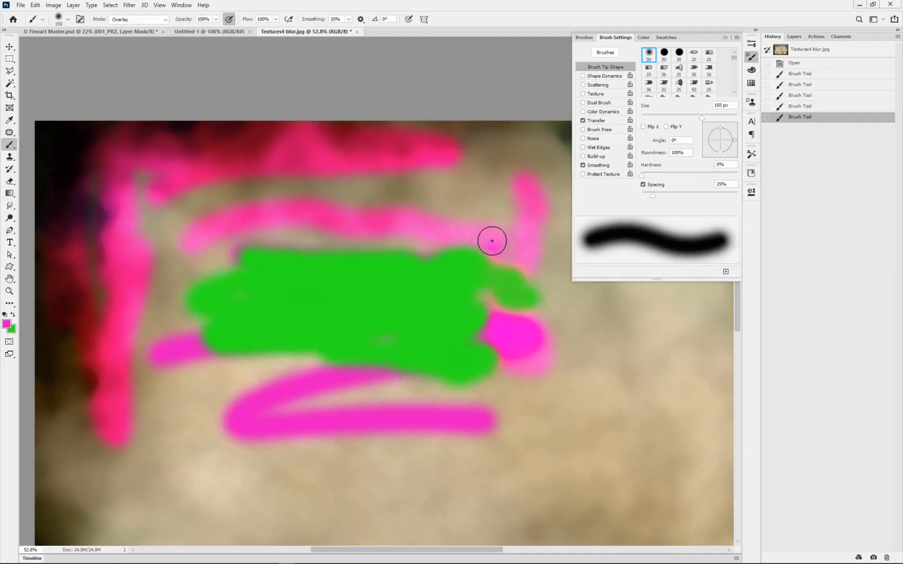
left_click_drag(492, 241, 561, 311)
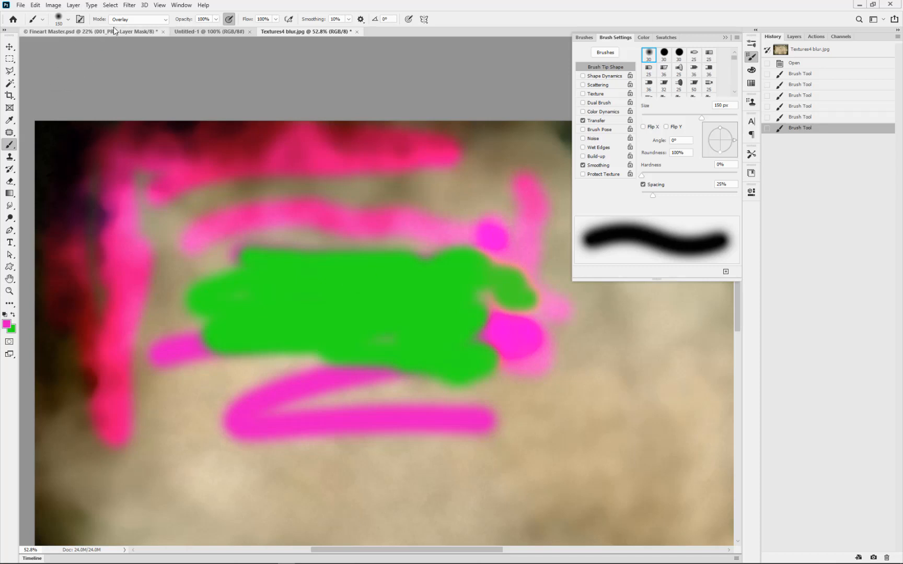
Set the brush blending mode to Color and recolor the green patch with pink
left_click(135, 20)
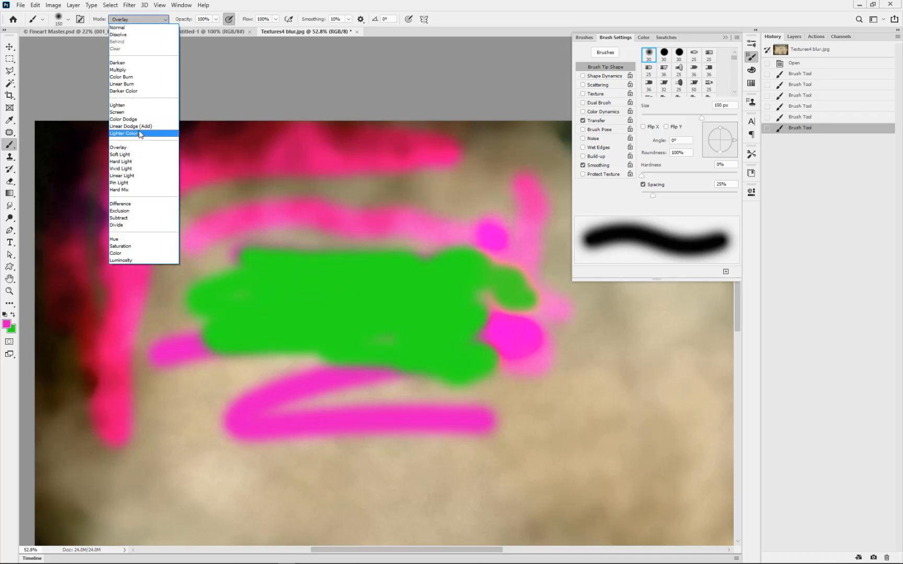
left_click(116, 253)
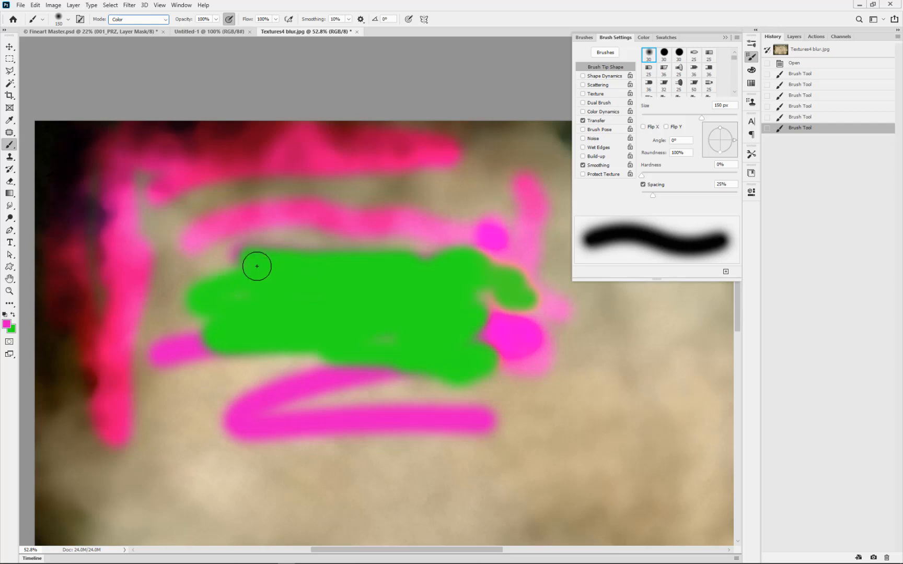
mouse_move(256, 266)
left_mouse_down()
mouse_move(404, 270)
mouse_move(289, 272)
mouse_move(244, 262)
mouse_move(249, 254)
mouse_move(182, 298)
mouse_move(268, 289)
mouse_move(209, 297)
mouse_move(348, 295)
mouse_move(302, 309)
mouse_move(407, 329)
mouse_move(284, 340)
mouse_move(305, 316)
mouse_move(325, 317)
mouse_move(194, 334)
mouse_move(415, 338)
mouse_move(422, 349)
mouse_move(327, 353)
mouse_move(461, 362)
mouse_move(404, 365)
mouse_move(475, 363)
mouse_move(476, 344)
mouse_move(486, 361)
mouse_move(469, 320)
mouse_move(493, 281)
mouse_move(440, 292)
mouse_move(495, 265)
mouse_move(442, 261)
mouse_move(487, 301)
mouse_move(509, 303)
left_mouse_up()
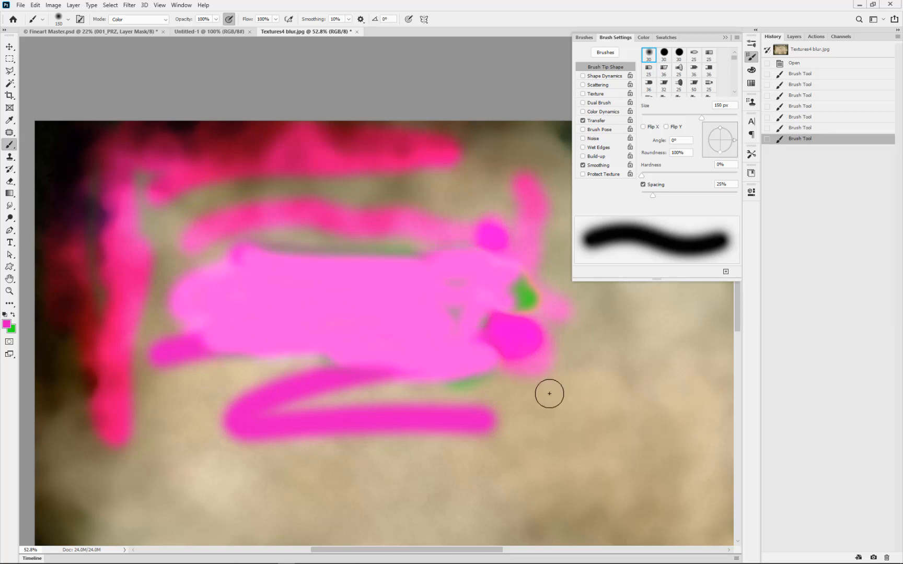
Enlarge the brush to 600 px and tint most of the texture pink in Color mode
scroll(611, 392, "down", 3)
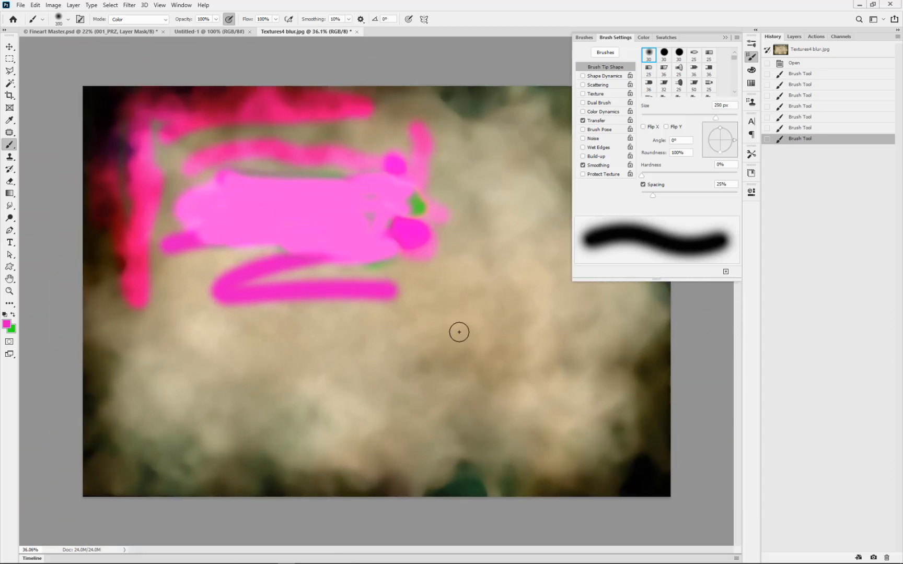
key("bracketright")
mouse_move(282, 400)
left_mouse_down()
mouse_move(516, 355)
mouse_move(541, 376)
mouse_move(264, 425)
mouse_move(460, 421)
mouse_move(582, 431)
mouse_move(387, 474)
mouse_move(404, 491)
mouse_move(625, 460)
mouse_move(632, 353)
mouse_move(656, 374)
mouse_move(649, 494)
mouse_move(404, 470)
mouse_move(107, 469)
mouse_move(71, 394)
mouse_move(127, 450)
mouse_move(173, 412)
mouse_move(230, 424)
mouse_move(114, 322)
mouse_move(88, 368)
mouse_move(81, 492)
mouse_move(56, 222)
mouse_move(100, 373)
mouse_move(103, 267)
mouse_move(291, 309)
mouse_move(166, 328)
mouse_move(587, 273)
mouse_move(516, 288)
mouse_move(139, 301)
mouse_move(268, 203)
mouse_move(410, 197)
mouse_move(419, 149)
mouse_move(195, 167)
mouse_move(522, 126)
mouse_move(497, 257)
mouse_move(436, 191)
left_mouse_up()
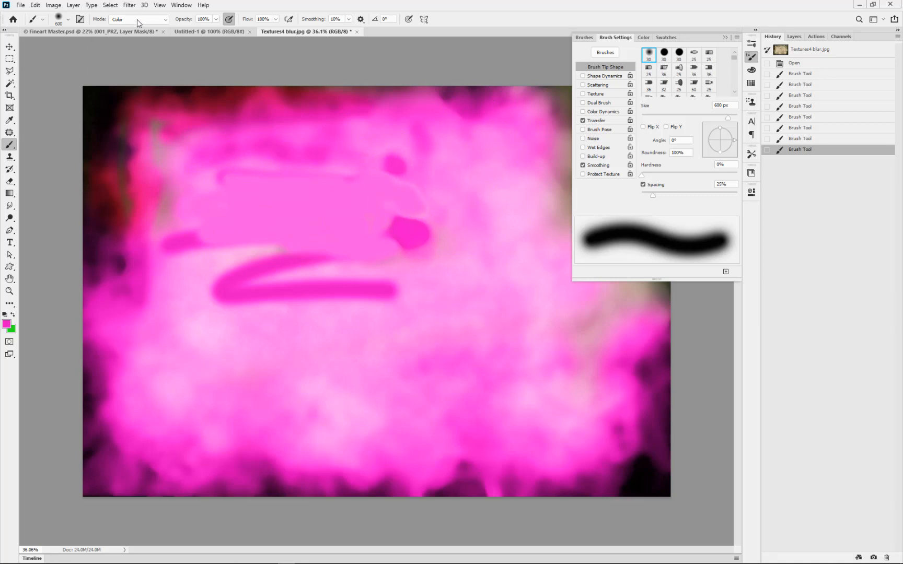
Restore the texture image to its Open history state, then set the brush to 200 px in Normal mode
left_click(838, 64)
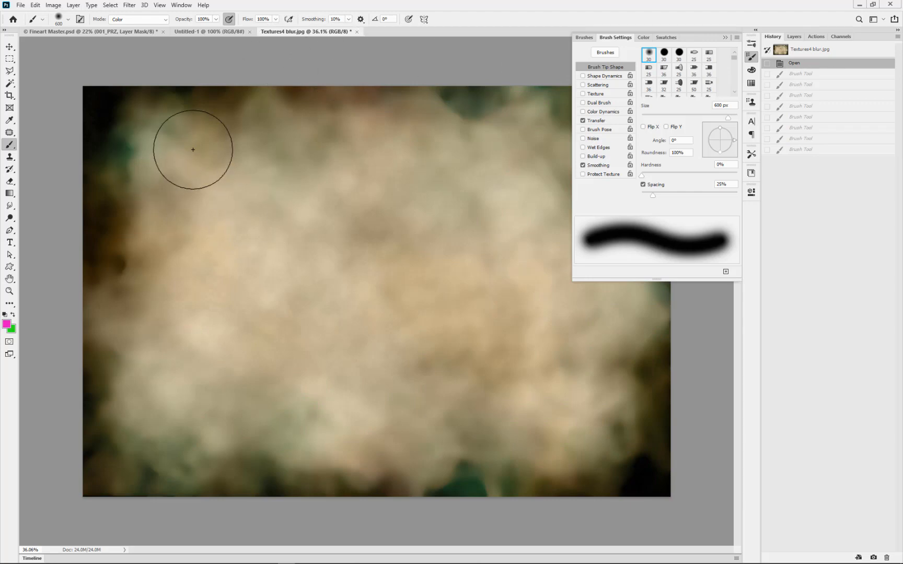
key("bracketleft")
key("bracketleft")
key("bracketleft")
key("bracketleft")
key("bracketleft")
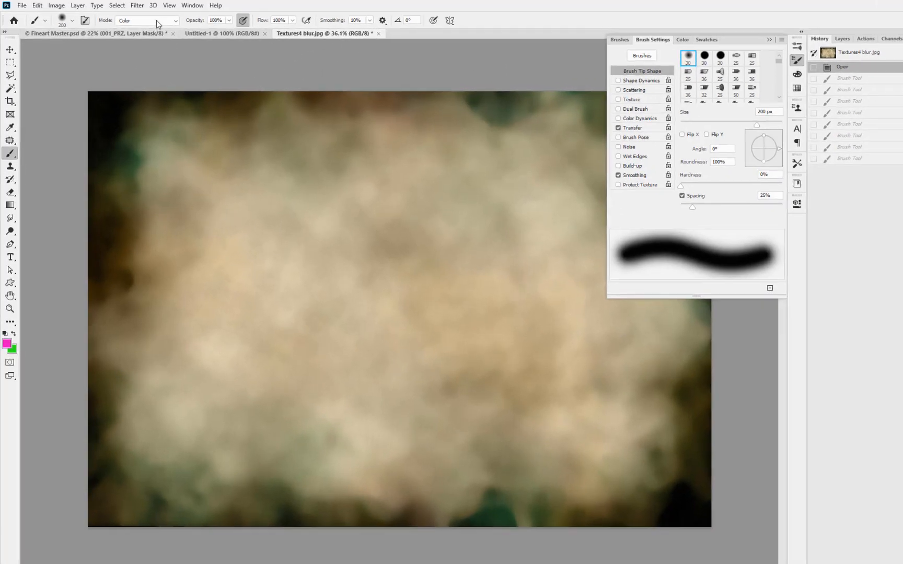
left_click(146, 19)
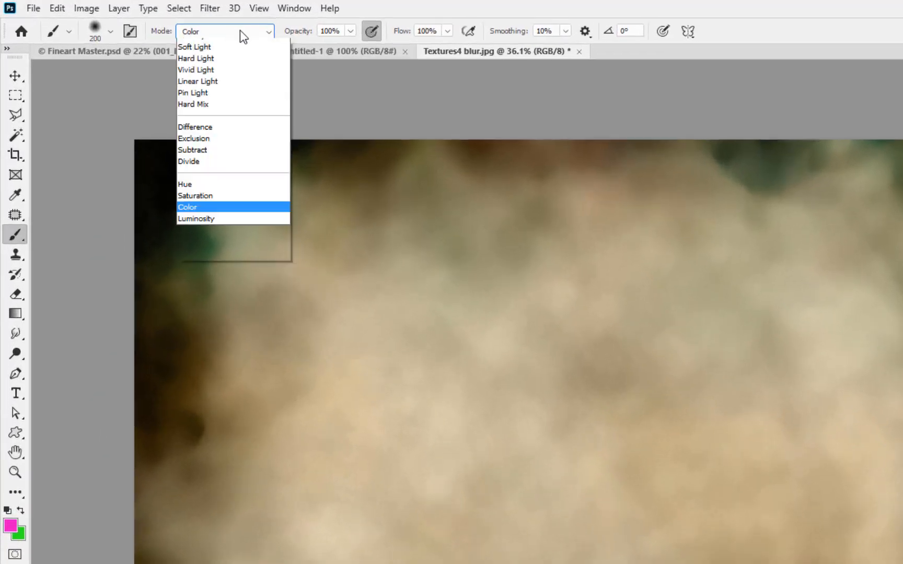
left_click(149, 32)
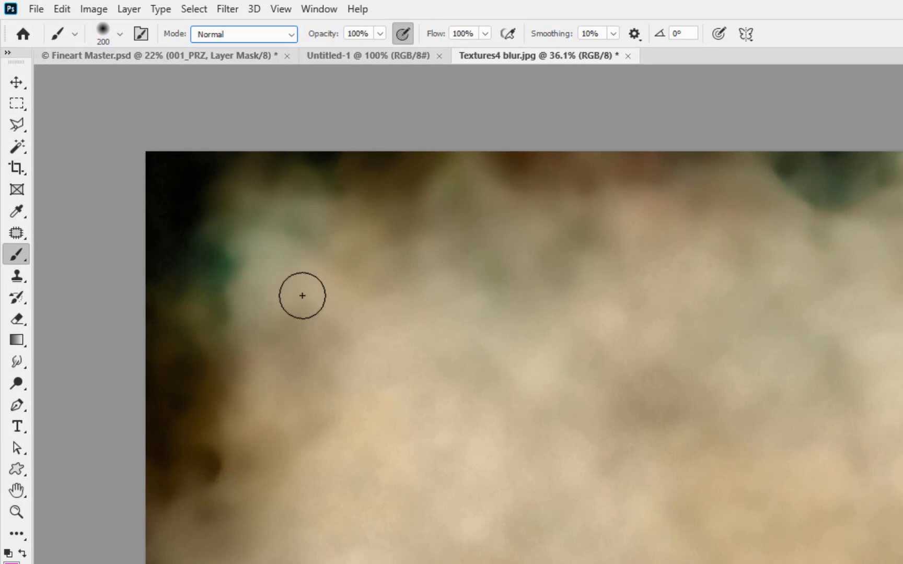
Paint a pink zigzag across the upper texture and connected straight strokes below it: down, across, and diagonally up
left_click_drag(275, 297, 902, 316)
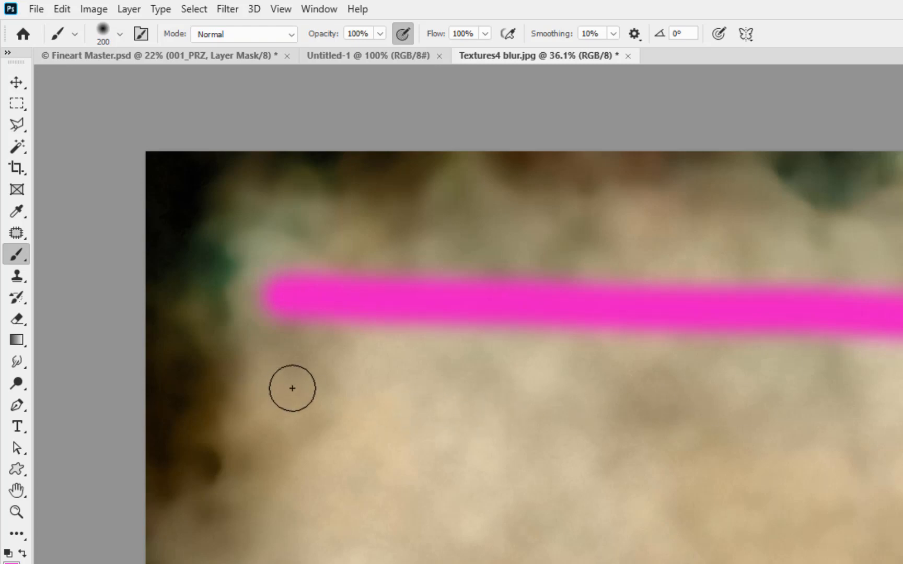
left_click_drag(292, 388, 750, 383)
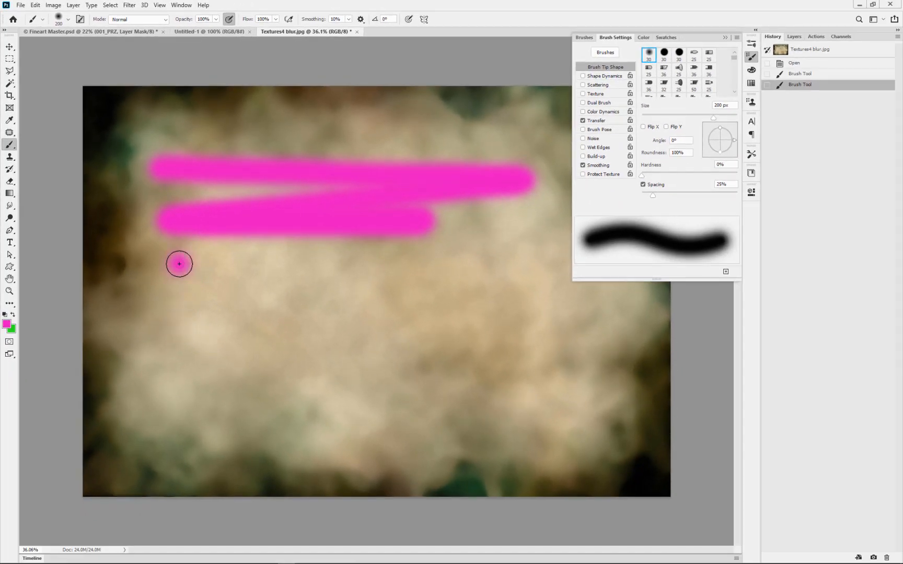
left_click_drag(179, 264, 179, 442)
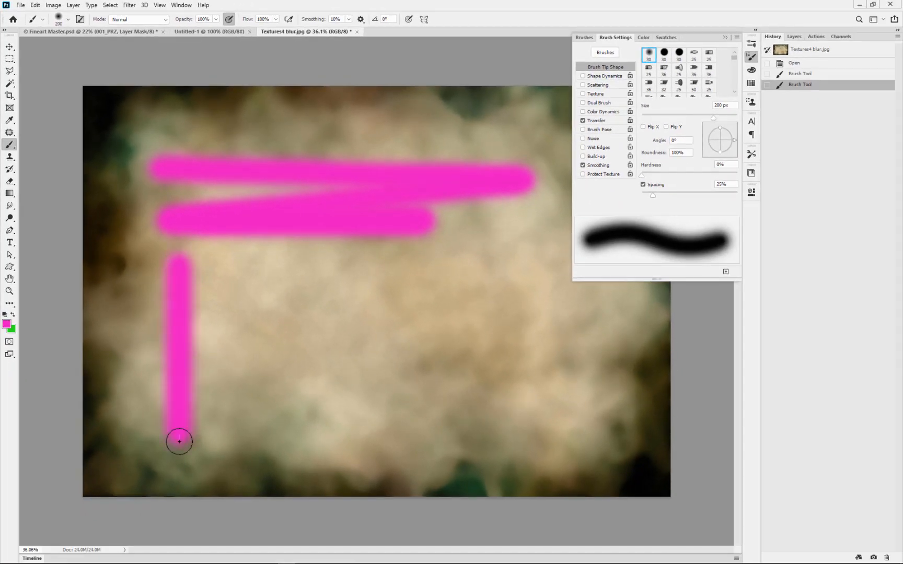
left_click(355, 440, "shift")
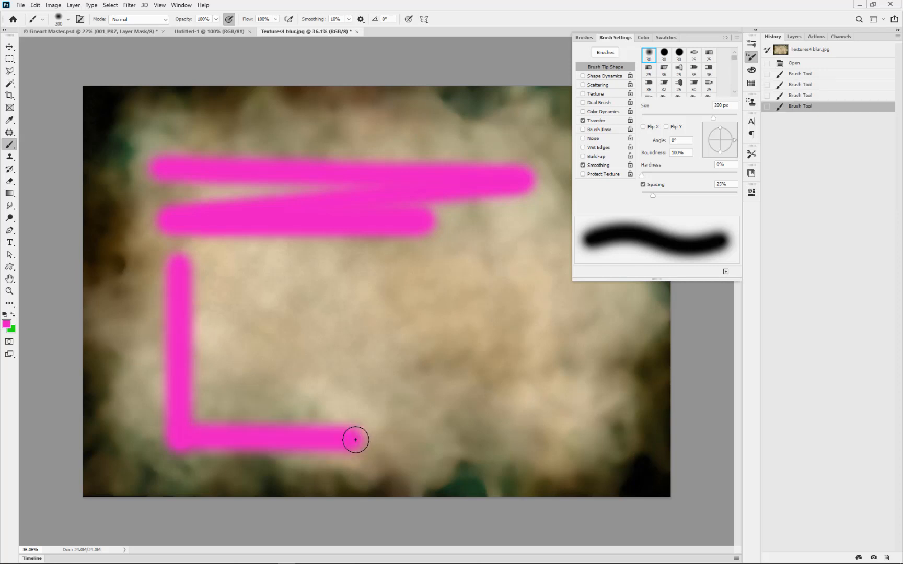
left_click(355, 440)
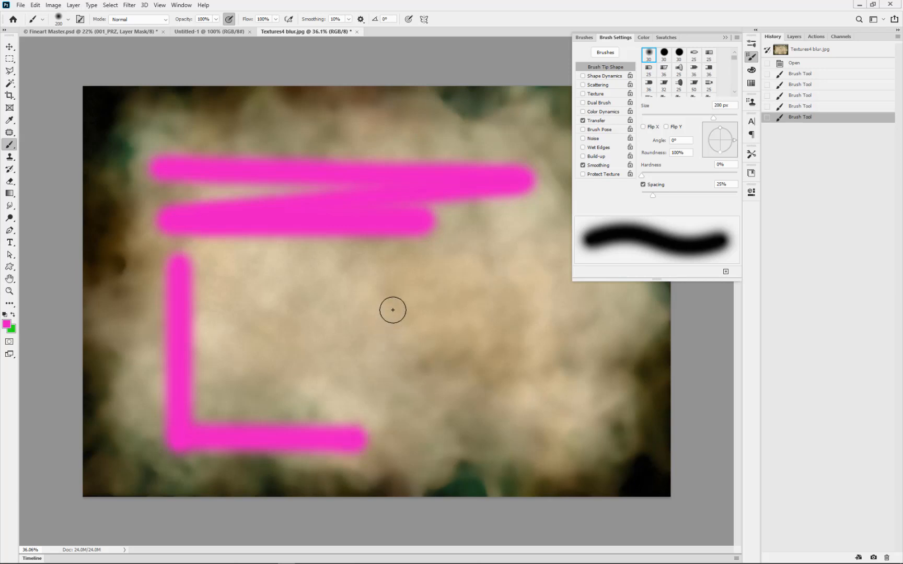
left_click(393, 304, "shift")
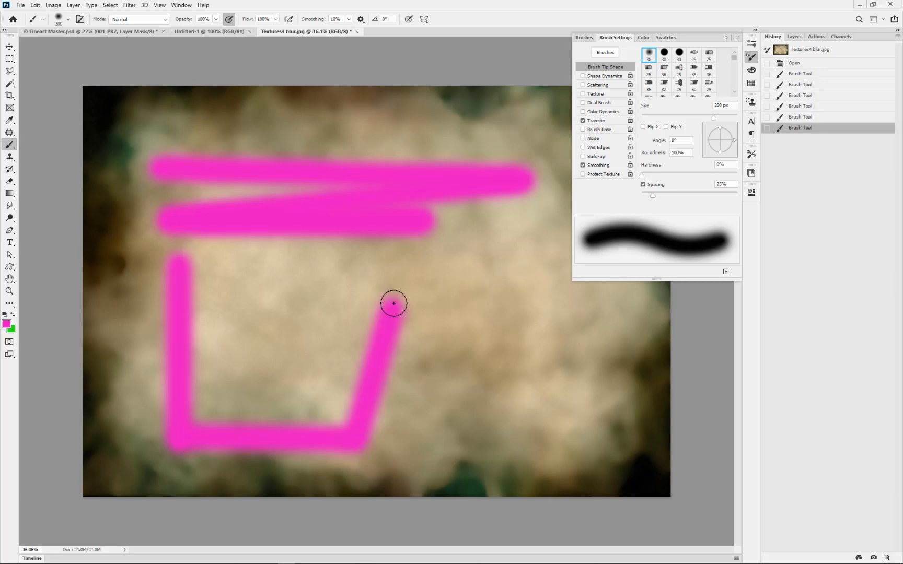
Restore the image to its Open history state, then paint a horizontal pink stroke at 100% opacity and another below at 50%
left_click(815, 63)
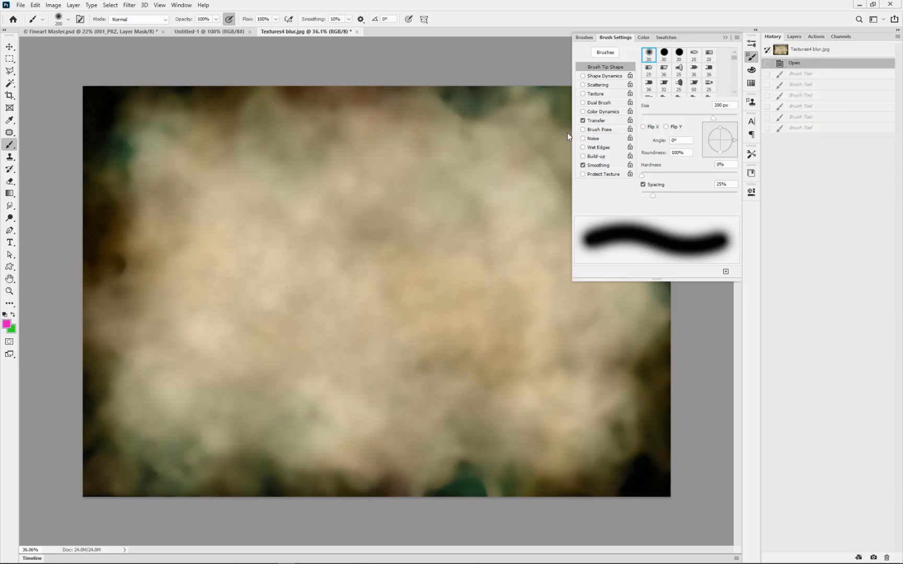
left_click_drag(183, 174, 502, 169)
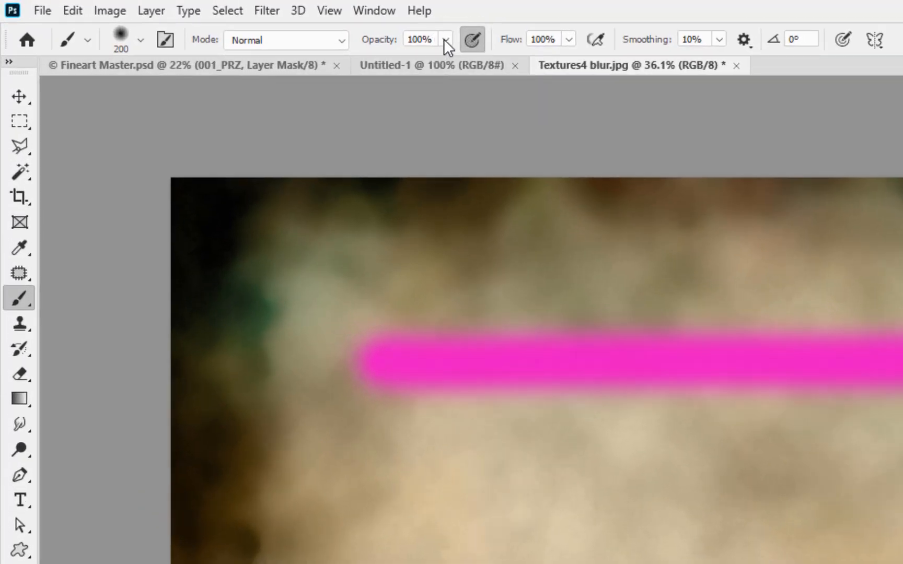
left_click(445, 40)
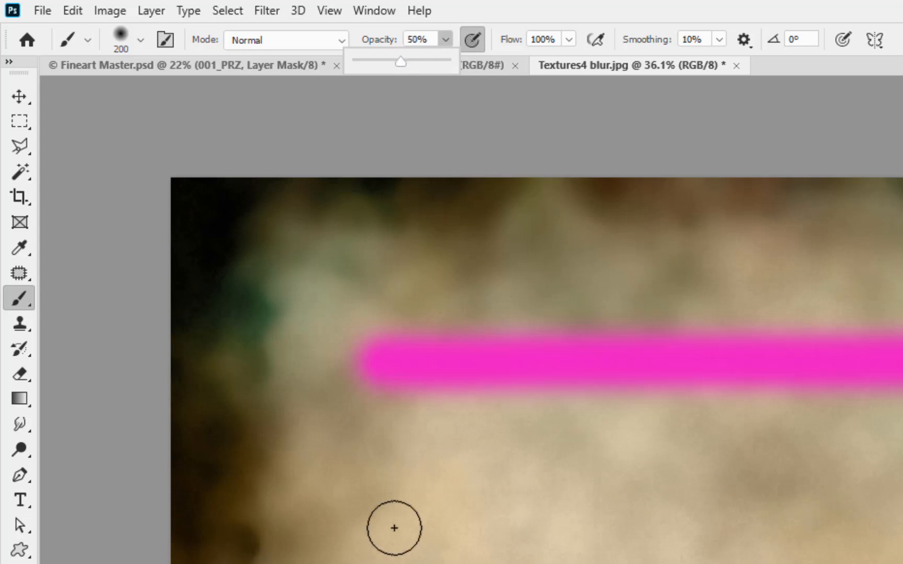
left_click_drag(375, 496, 902, 478)
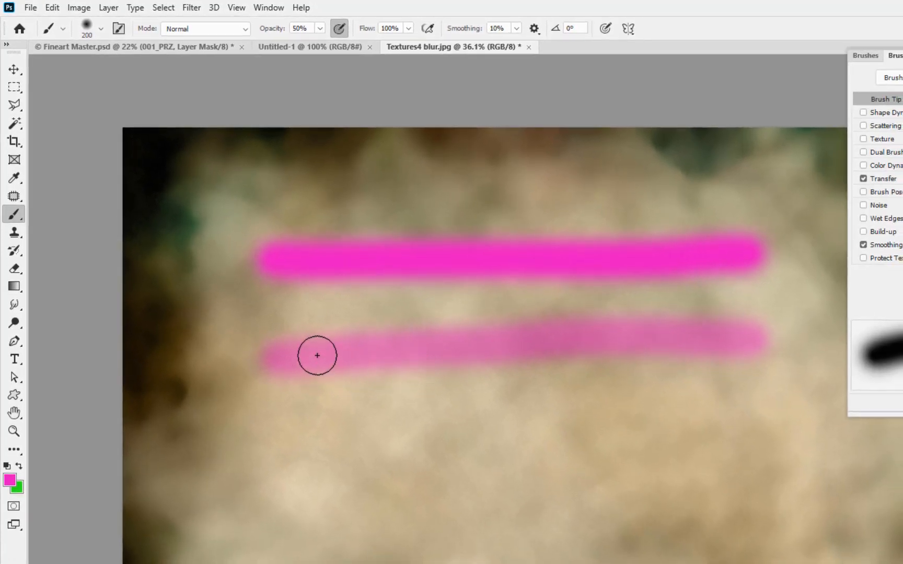
Paint over the lower pink stroke again at 50% opacity, then add a short horizontal stroke beneath it
mouse_move(336, 356)
left_mouse_down()
mouse_move(485, 337)
mouse_move(730, 337)
mouse_move(334, 357)
left_mouse_up()
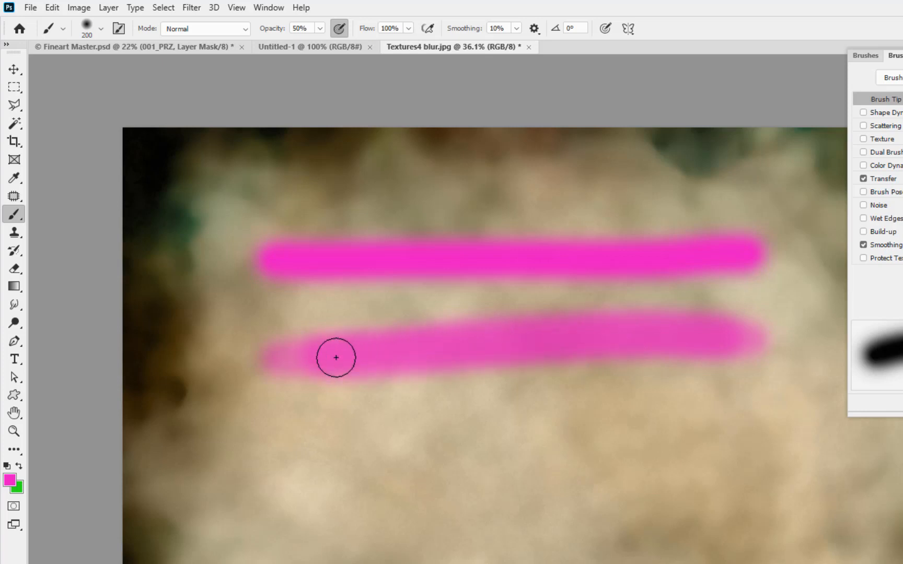
scroll(573, 351, "up", 3)
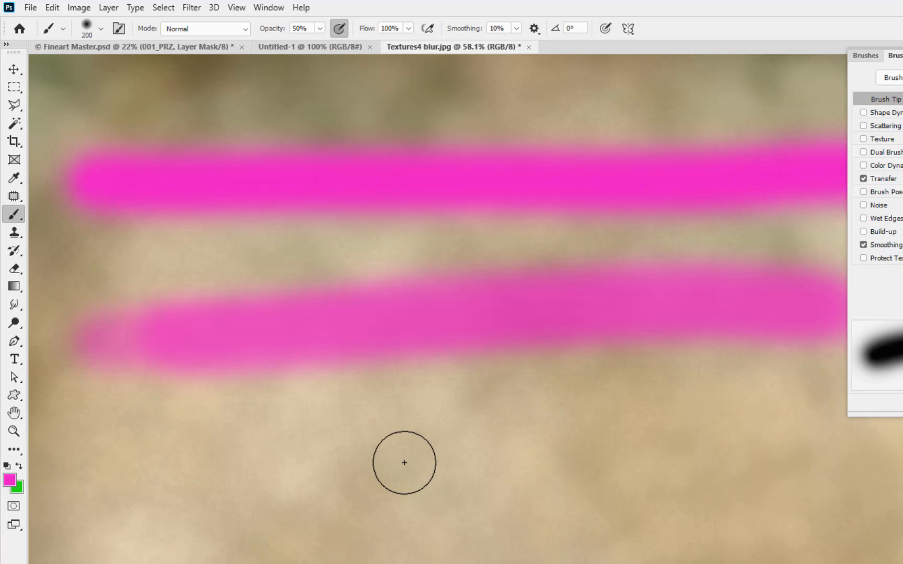
scroll(405, 462, "down", 2)
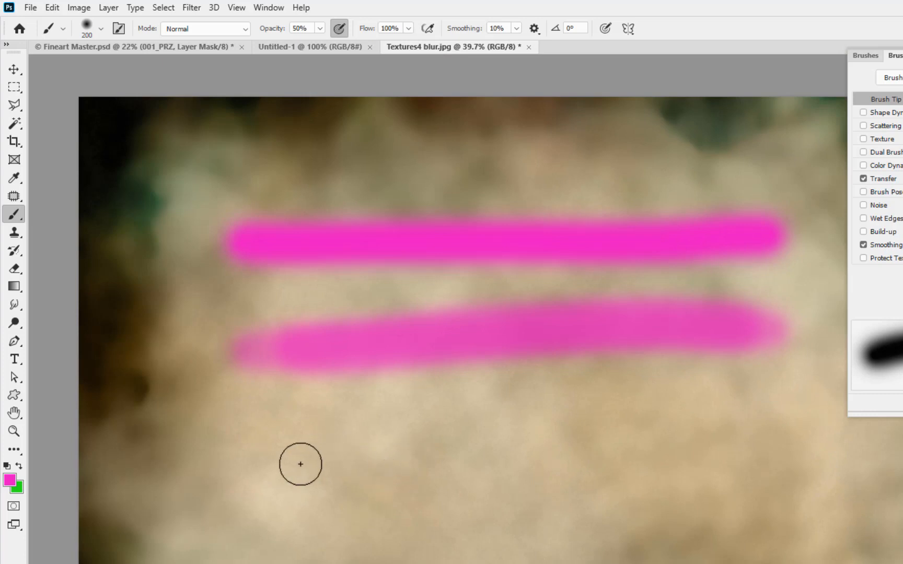
left_click_drag(300, 465, 489, 460)
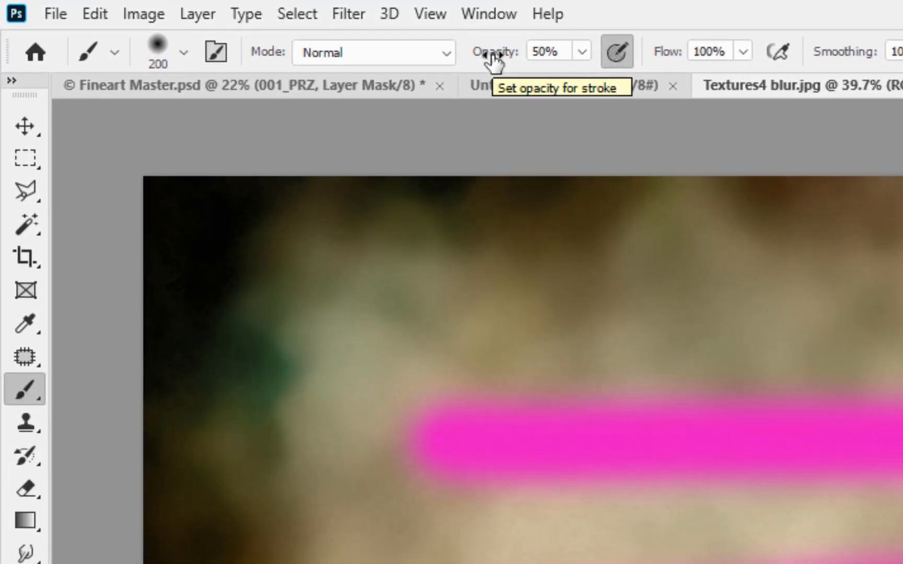
Paint more pink on the lower texture: a winding stroke at 36% opacity, horizontal strokes at 70%, and a central patch at 30%
mouse_move(493, 59)
left_mouse_down()
mouse_move(480, 60)
mouse_move(561, 62)
mouse_move(471, 61)
mouse_move(480, 60)
left_mouse_up()
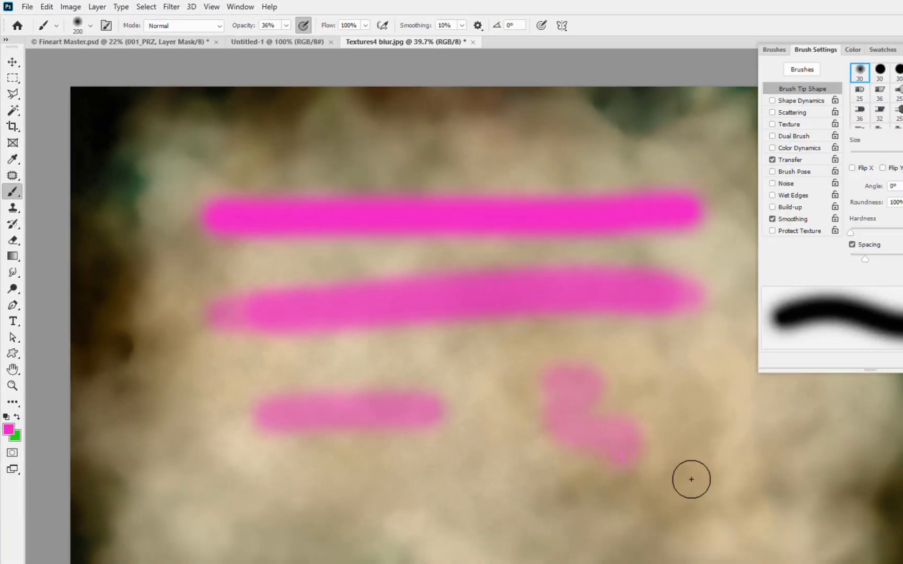
left_click_drag(691, 480, 735, 491)
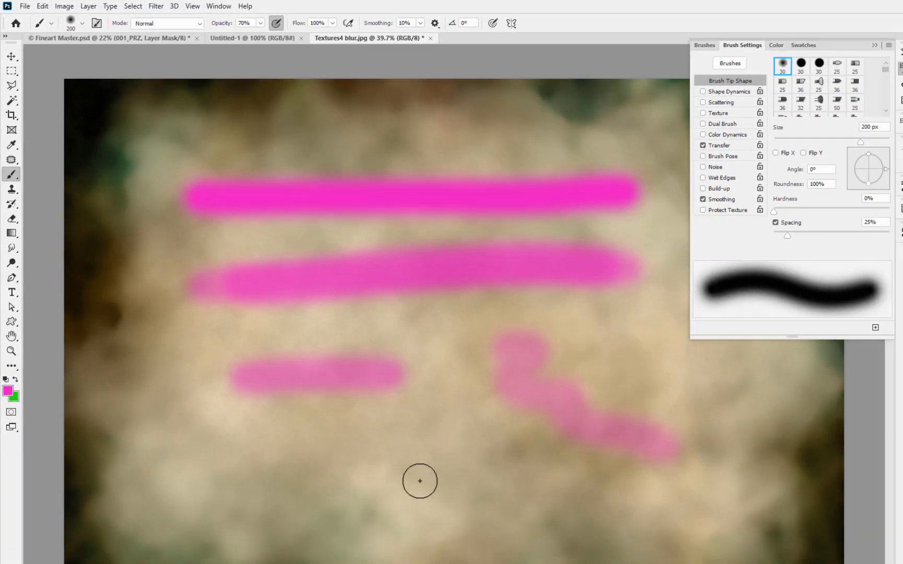
key("7")
mouse_move(313, 474)
left_mouse_down()
mouse_move(613, 472)
mouse_move(374, 505)
mouse_move(393, 502)
left_mouse_up()
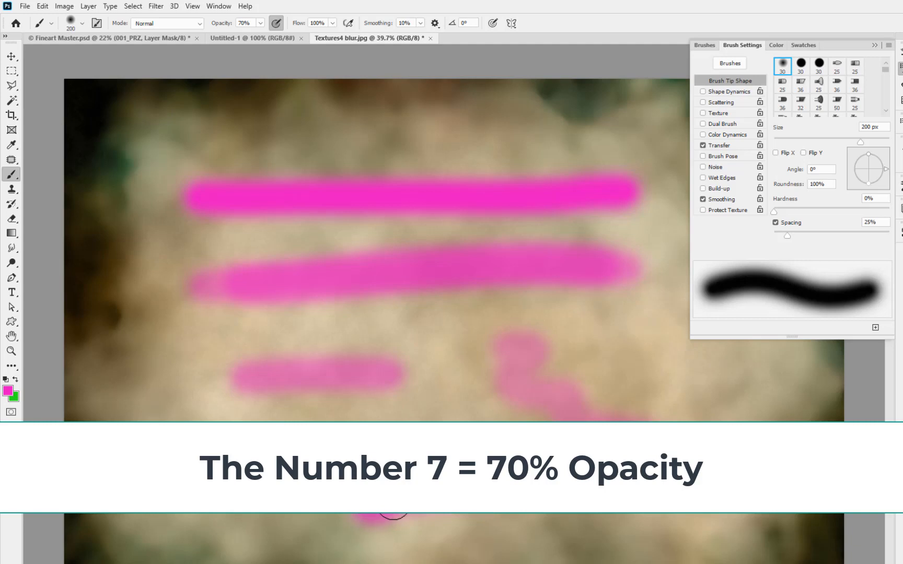
key("3")
mouse_move(400, 332)
left_mouse_down()
mouse_move(458, 418)
mouse_move(560, 364)
mouse_move(500, 324)
mouse_move(467, 359)
mouse_move(520, 357)
mouse_move(393, 332)
mouse_move(480, 385)
mouse_move(450, 394)
mouse_move(429, 369)
mouse_move(448, 419)
mouse_move(518, 400)
mouse_move(492, 335)
mouse_move(425, 326)
mouse_move(546, 325)
mouse_move(546, 383)
mouse_move(447, 416)
mouse_move(567, 371)
mouse_move(481, 327)
mouse_move(416, 333)
mouse_move(425, 412)
mouse_move(452, 421)
mouse_move(437, 378)
mouse_move(401, 332)
mouse_move(441, 425)
mouse_move(431, 353)
mouse_move(472, 335)
mouse_move(486, 405)
mouse_move(559, 365)
mouse_move(463, 332)
mouse_move(476, 331)
mouse_move(510, 345)
mouse_move(409, 333)
mouse_move(490, 343)
mouse_move(419, 403)
mouse_move(416, 376)
mouse_move(492, 393)
mouse_move(475, 409)
mouse_move(579, 364)
mouse_move(405, 337)
mouse_move(416, 369)
mouse_move(477, 397)
mouse_move(522, 401)
mouse_move(559, 333)
left_mouse_up()
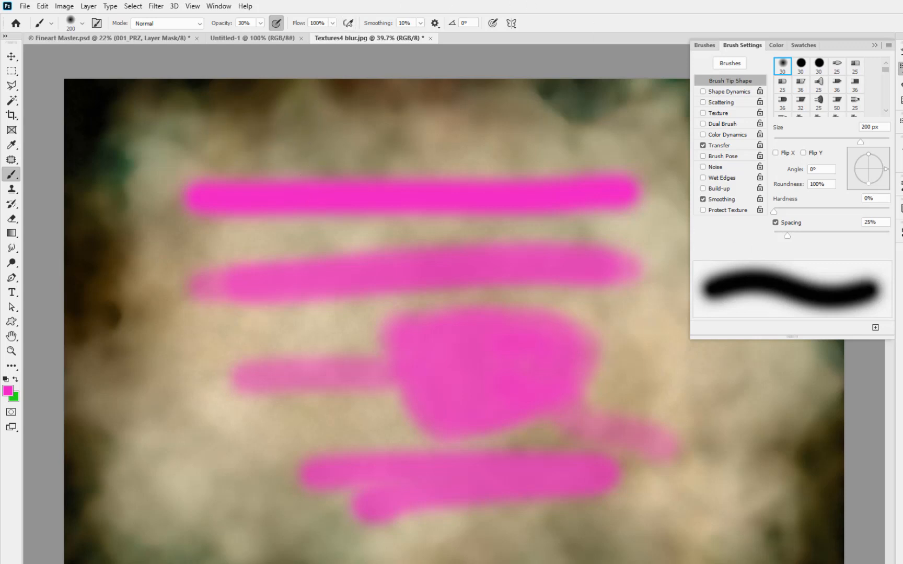
Revert the texture image to its unpainted state, then try a horizontal pink stroke with a 500 px brush at 30% opacity
key("F12")
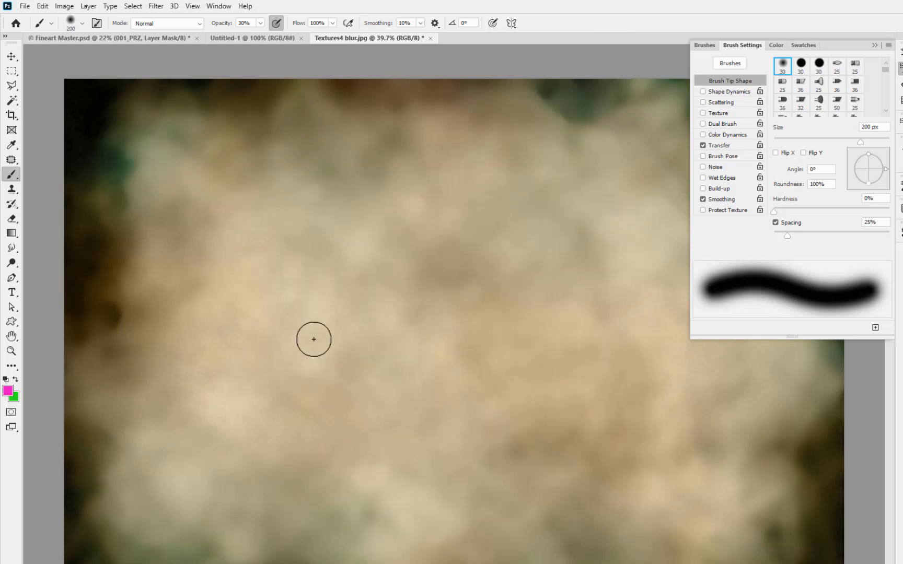
key("]")
key("]")
key("]")
key("]")
left_click_drag(264, 294, 597, 289)
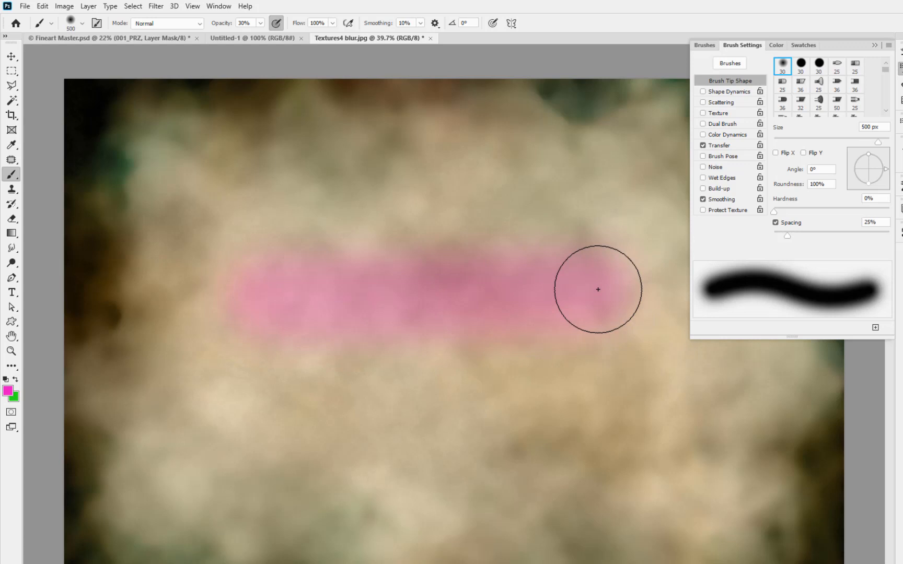
key("ctrl+z")
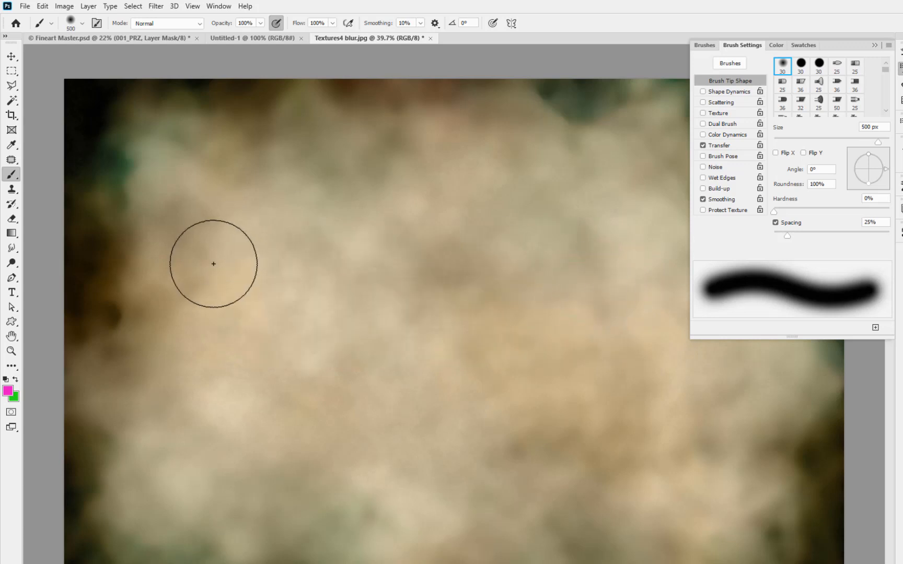
At 100% opacity, paint a horizontal pink stroke with 100% flow and another below it with 53% flow
mouse_move(213, 263)
left_mouse_down()
mouse_move(299, 275)
mouse_move(641, 277)
left_mouse_up()
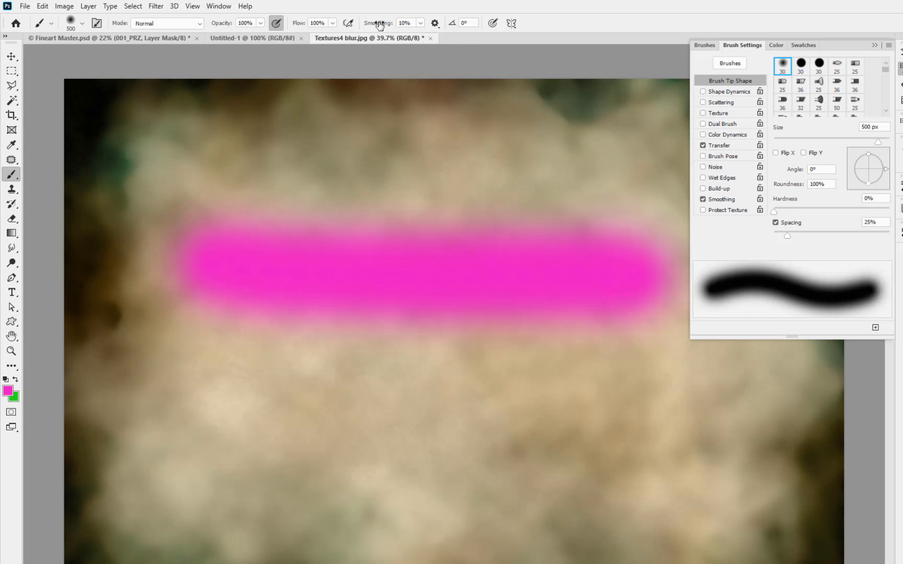
left_click_drag(302, 24, 277, 27)
left_click_drag(238, 444, 694, 478)
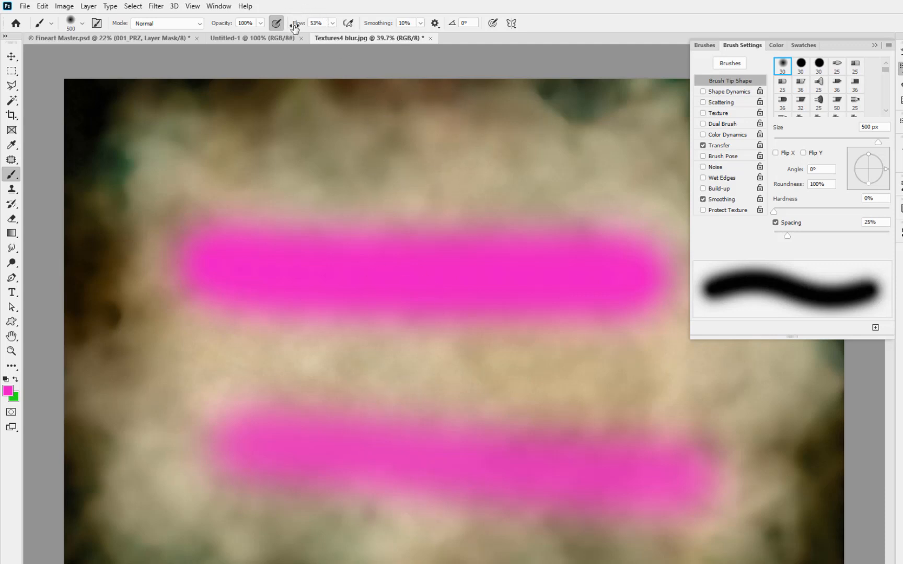
Undo both pink strokes and set the brush flow to 100%
key("ctrl+z")
key("ctrl+z")
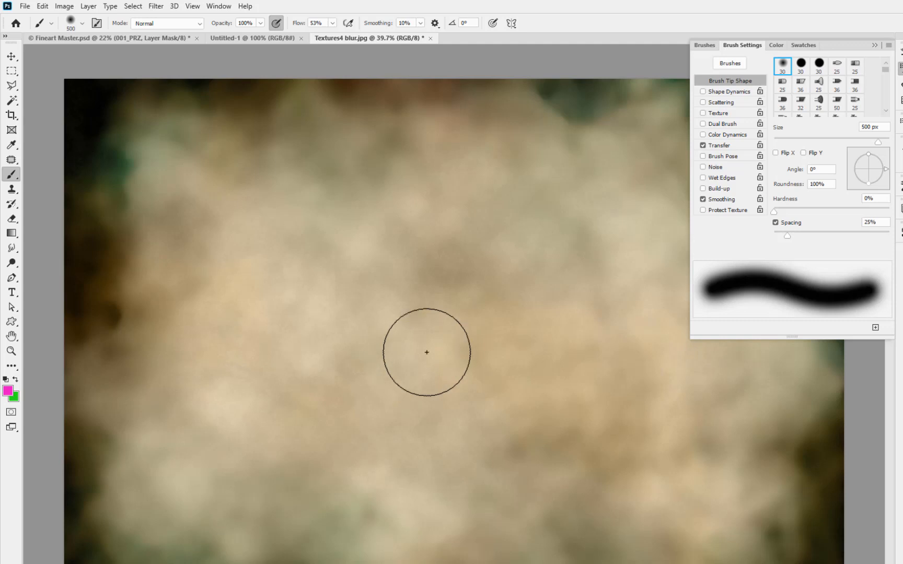
left_click_drag(298, 24, 389, 28)
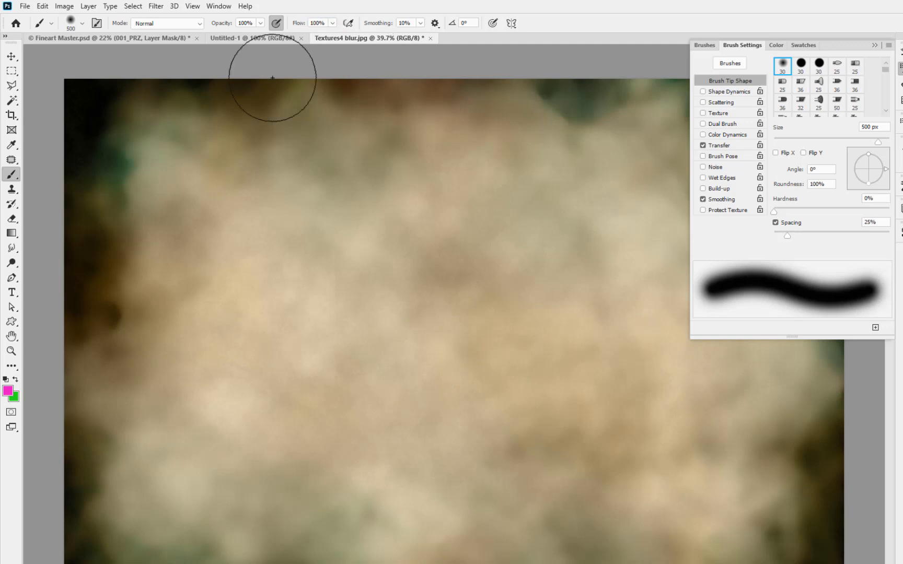